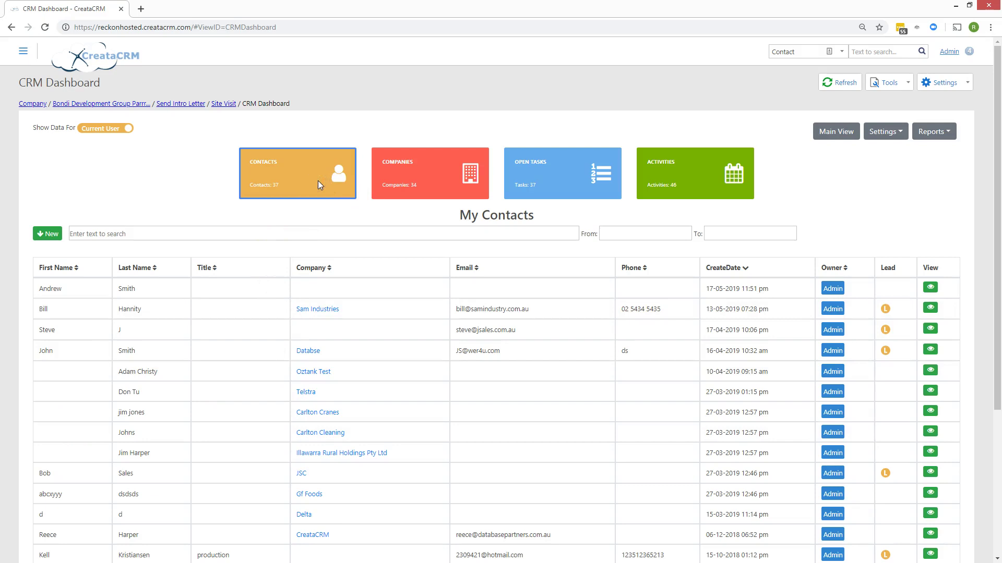
- Switch the dashboard list to My Companies
{"action": "left_click", "coordinate": [392, 163]}
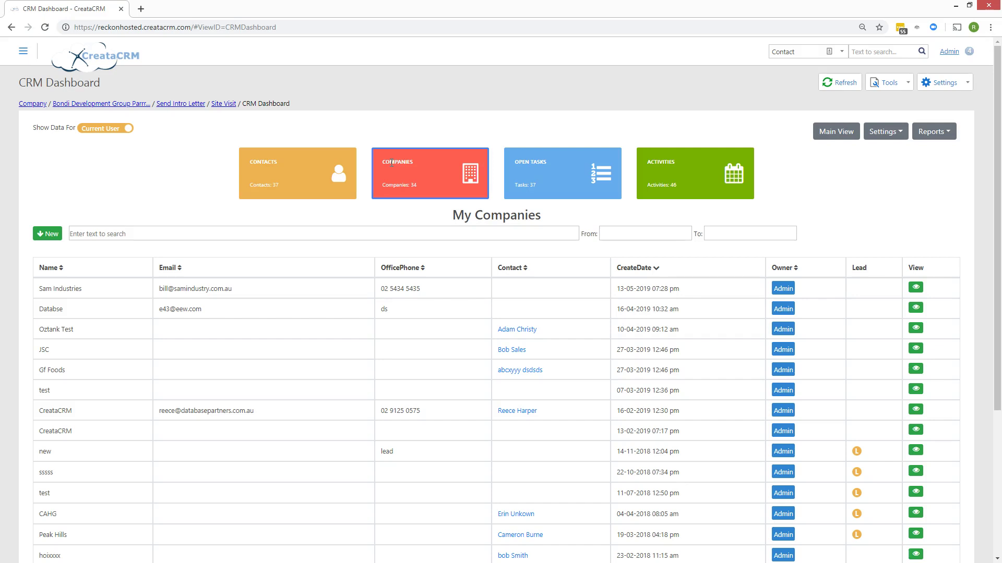
- Show the dashboard's open tasks list, then the activities list
{"action": "left_click", "coordinate": [540, 189]}
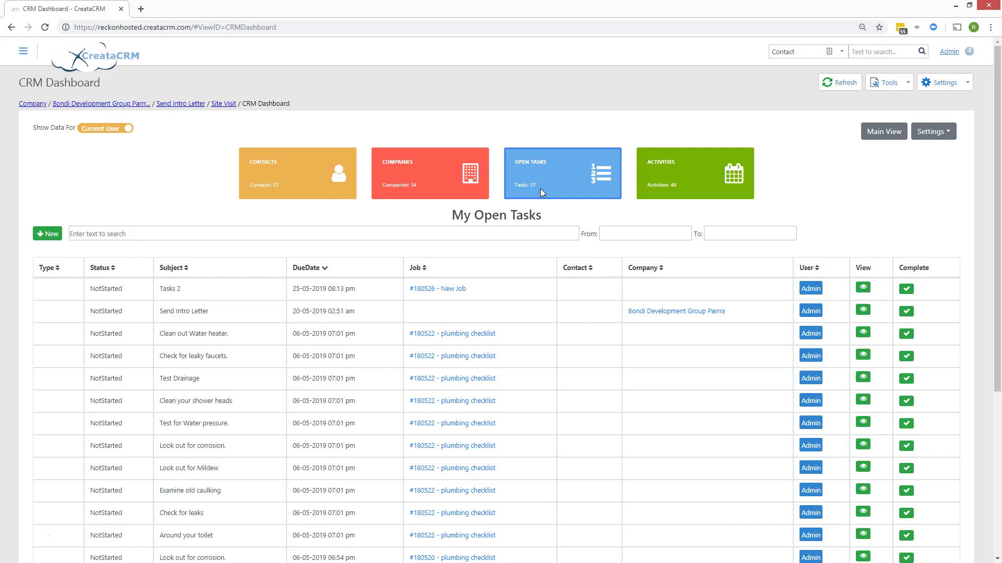
{"action": "left_click", "coordinate": [674, 160]}
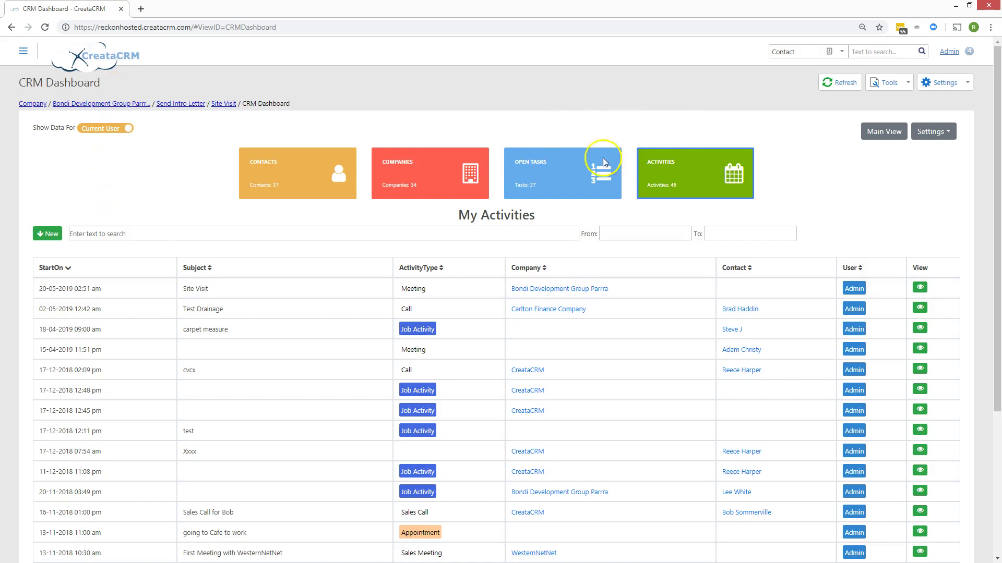
- Toggle Show Data For between all users and the current user on activities, open tasks and contacts
{"action": "left_click", "coordinate": [96, 134]}
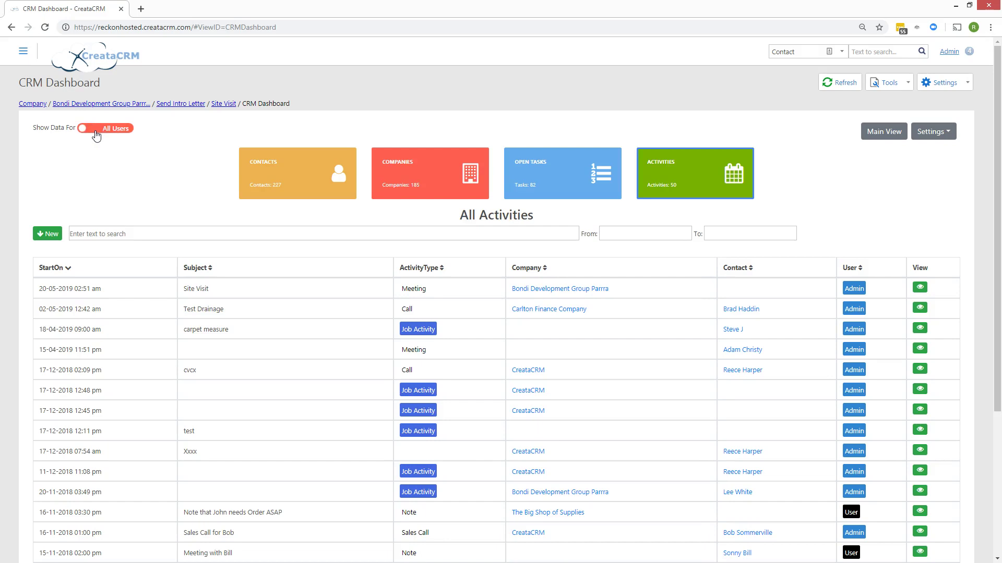
{"action": "left_click", "coordinate": [96, 134]}
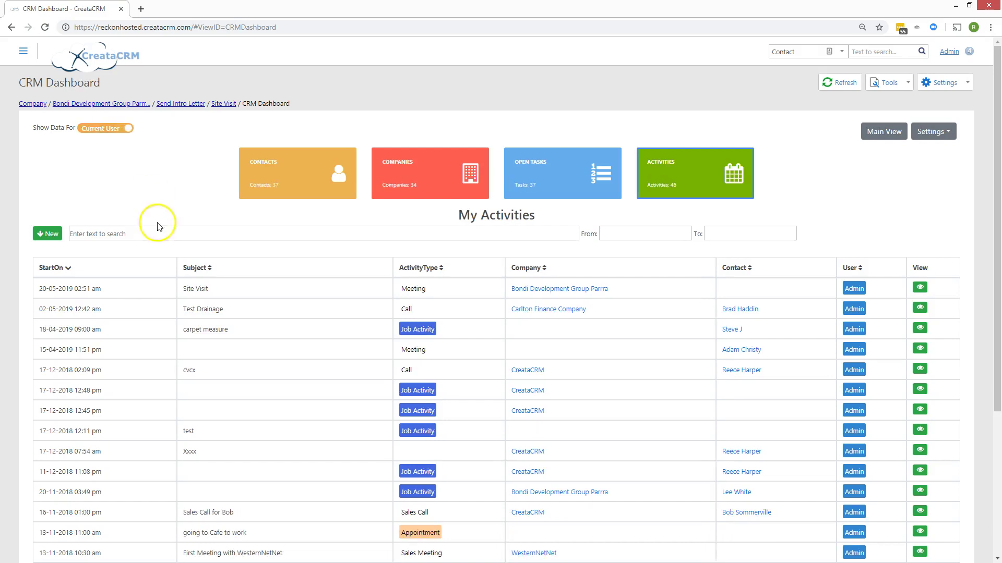
{"action": "left_click", "coordinate": [95, 132]}
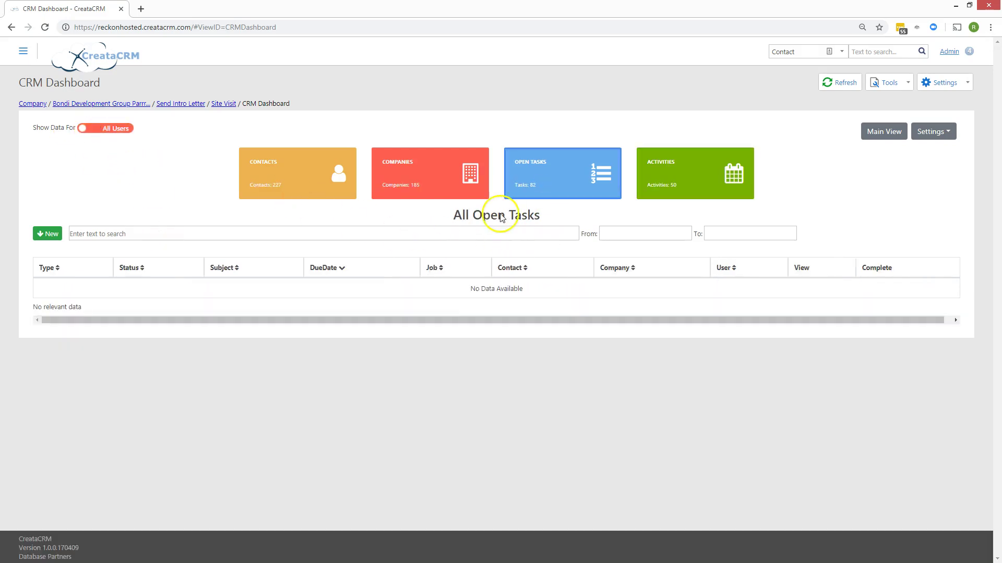
{"action": "left_click", "coordinate": [546, 187]}
{"action": "left_click", "coordinate": [121, 129]}
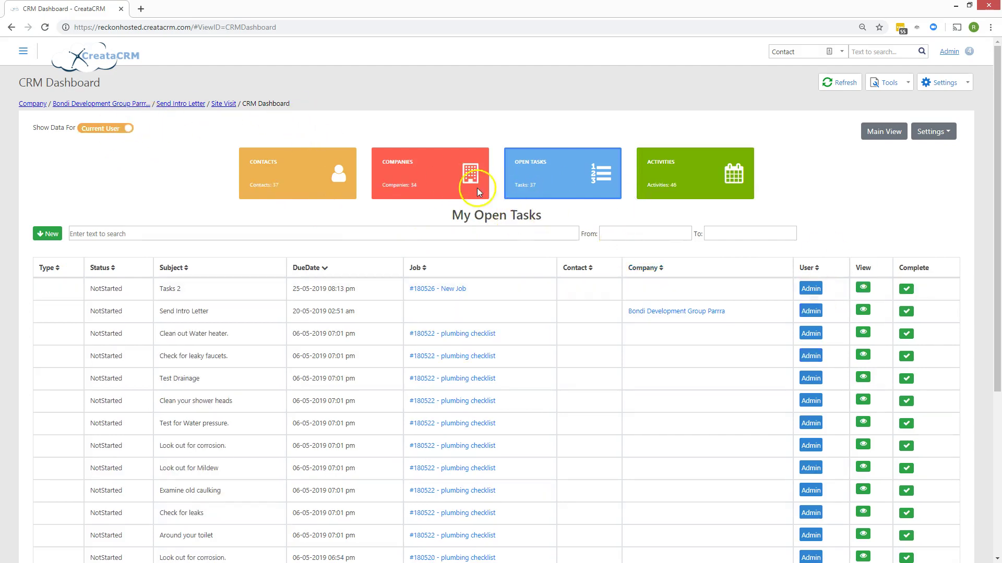
{"action": "left_click", "coordinate": [340, 176]}
{"action": "left_click", "coordinate": [112, 130]}
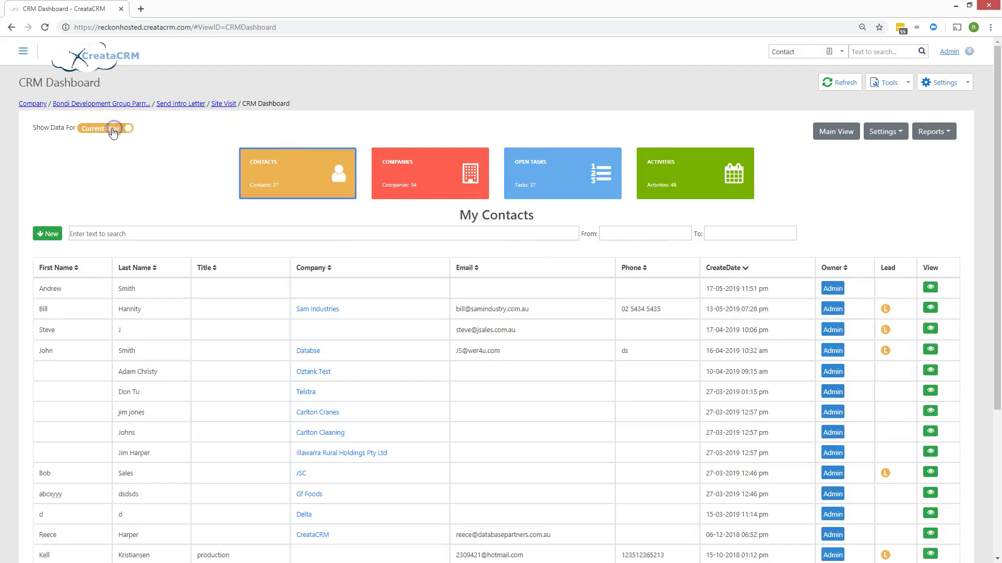
{"action": "left_click", "coordinate": [112, 129]}
- Check the Reports and Settings dropdowns and browse companies and open tasks before returning to contacts search
{"action": "left_click", "coordinate": [936, 133]}
{"action": "left_click", "coordinate": [927, 192]}
{"action": "left_click", "coordinate": [887, 131]}
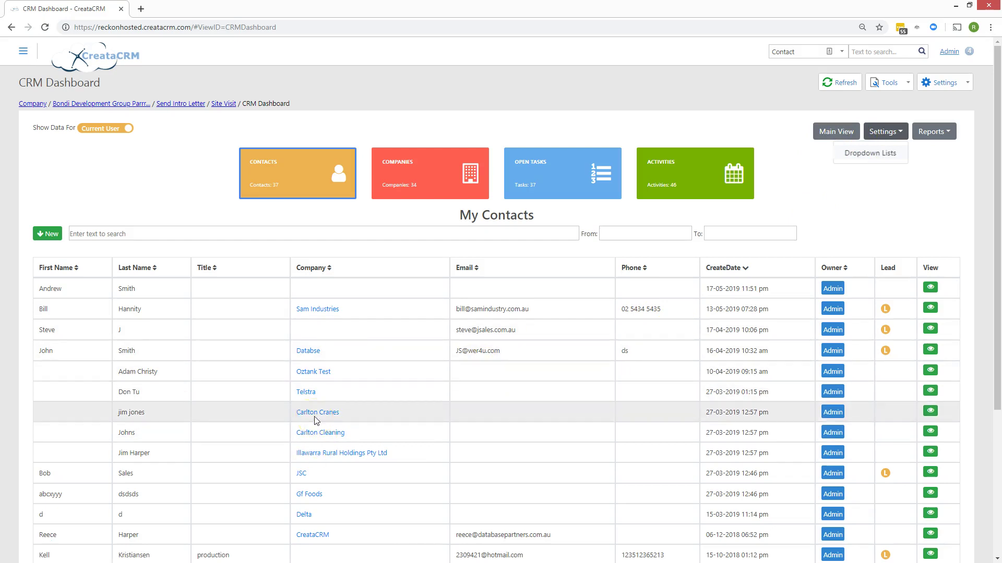
{"action": "left_click", "coordinate": [389, 190]}
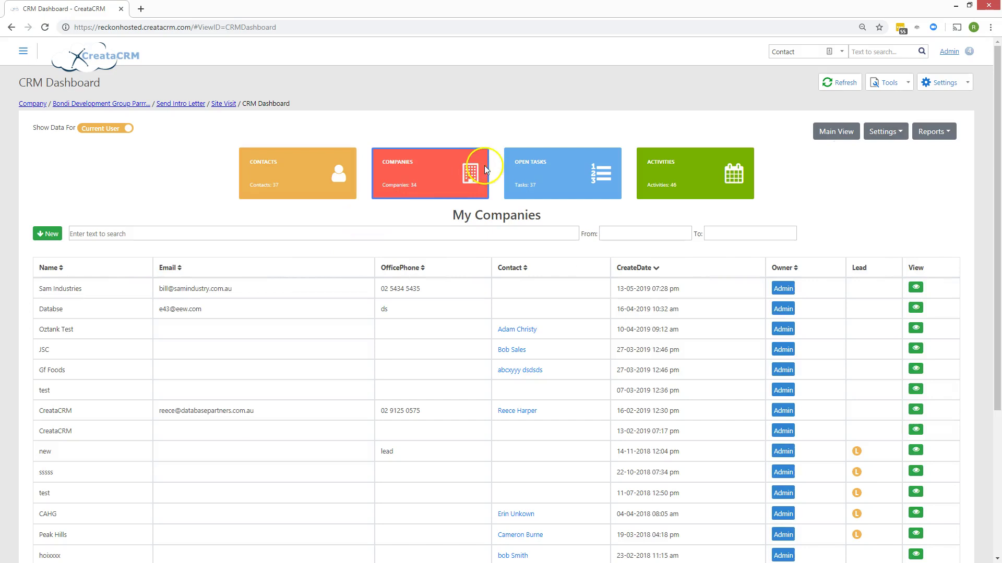
{"action": "left_click", "coordinate": [597, 179]}
{"action": "left_click", "coordinate": [339, 189]}
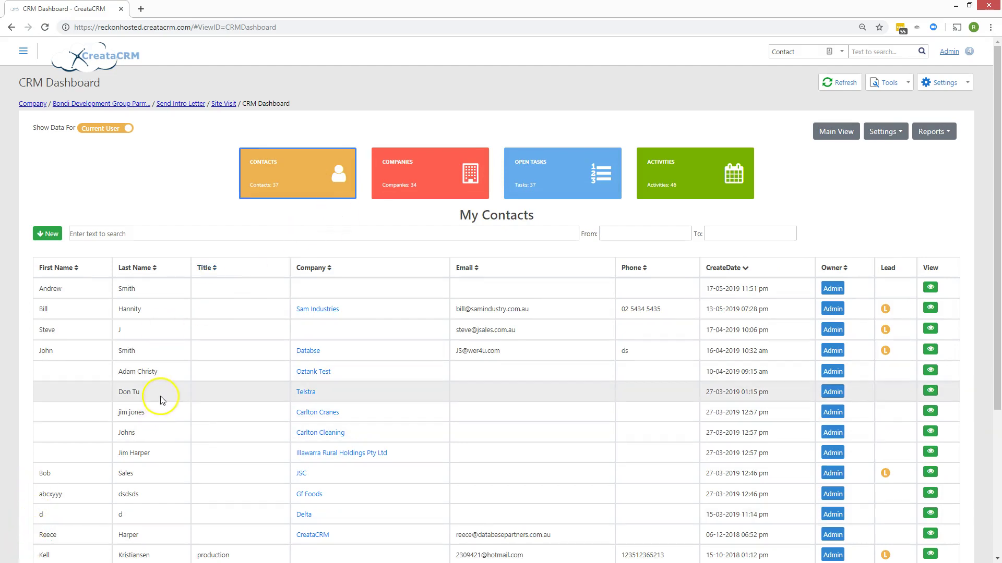
{"action": "left_click", "coordinate": [88, 233]}
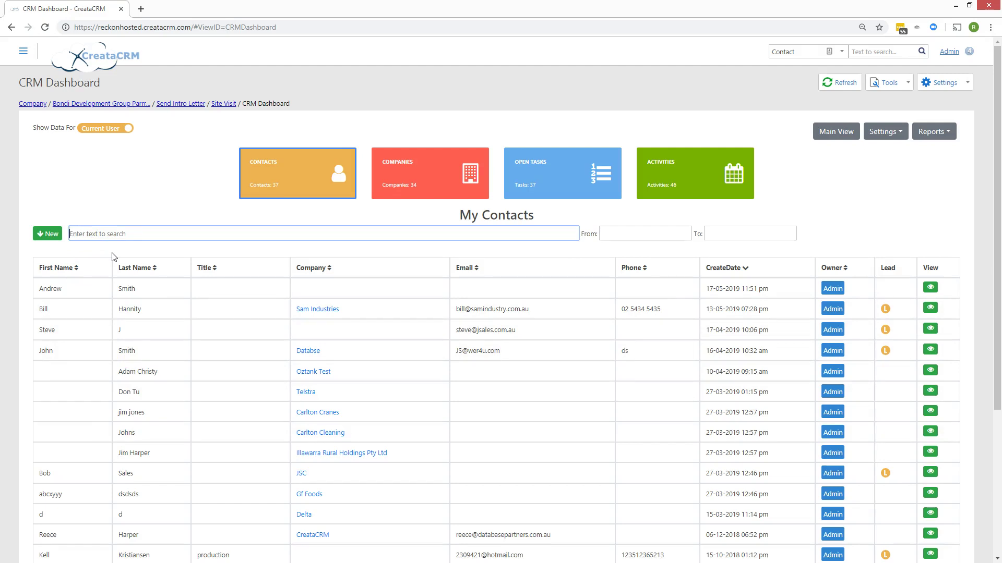
{"action": "type", "text": "reece"}
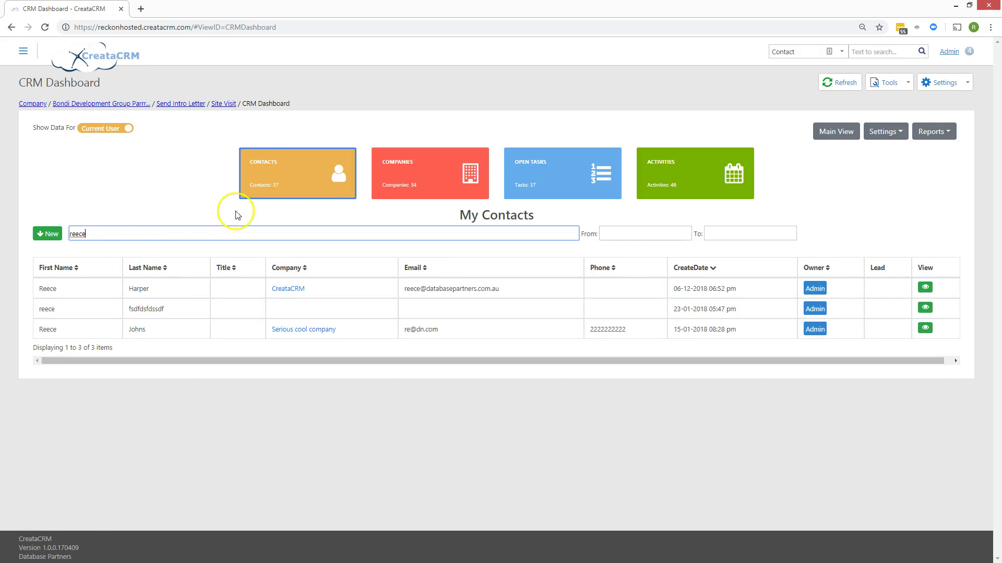
{"action": "left_click", "coordinate": [264, 165]}
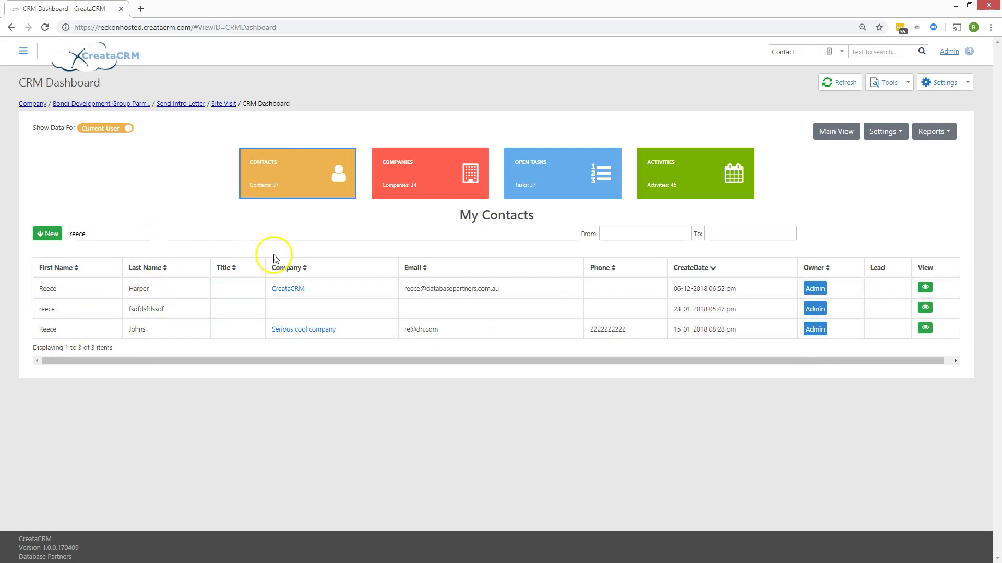
{"action": "left_click", "coordinate": [93, 229]}
{"action": "left_click_drag", "start_coordinate": [93, 229], "coordinate": [66, 232]}
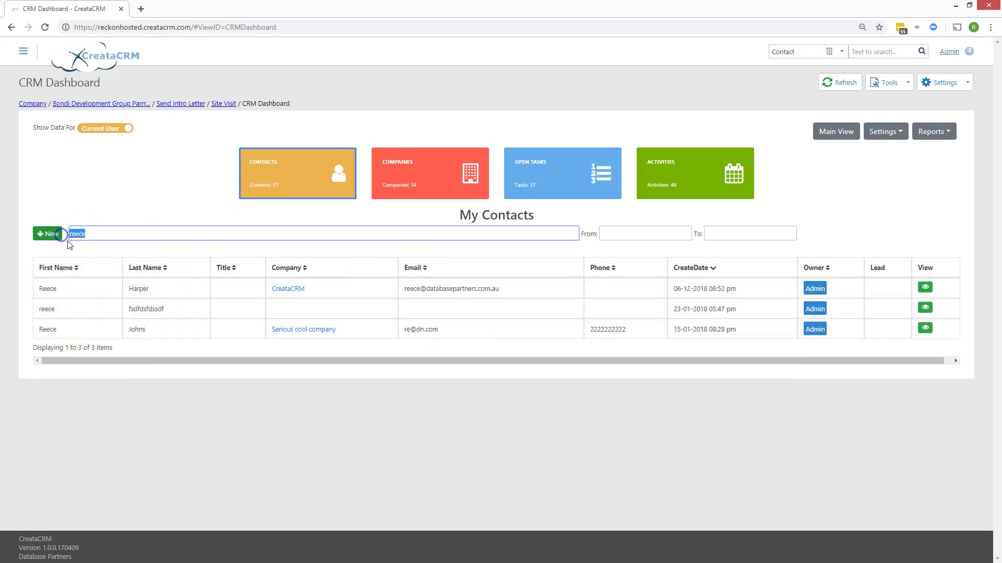
{"action": "type", "text": "john"}
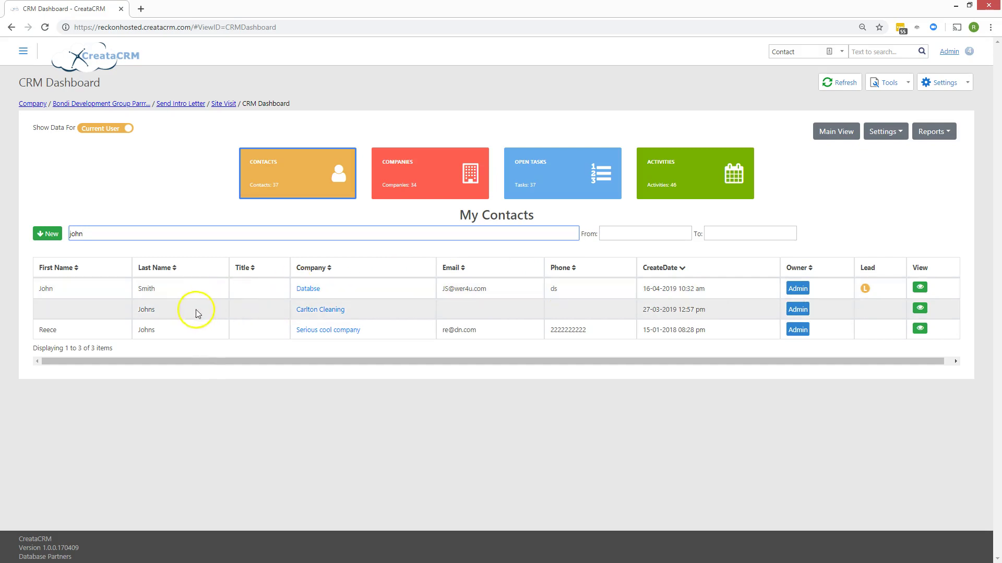
{"action": "left_click_drag", "start_coordinate": [109, 232], "coordinate": [14, 228]}
{"action": "key", "text": "BackSpace"}
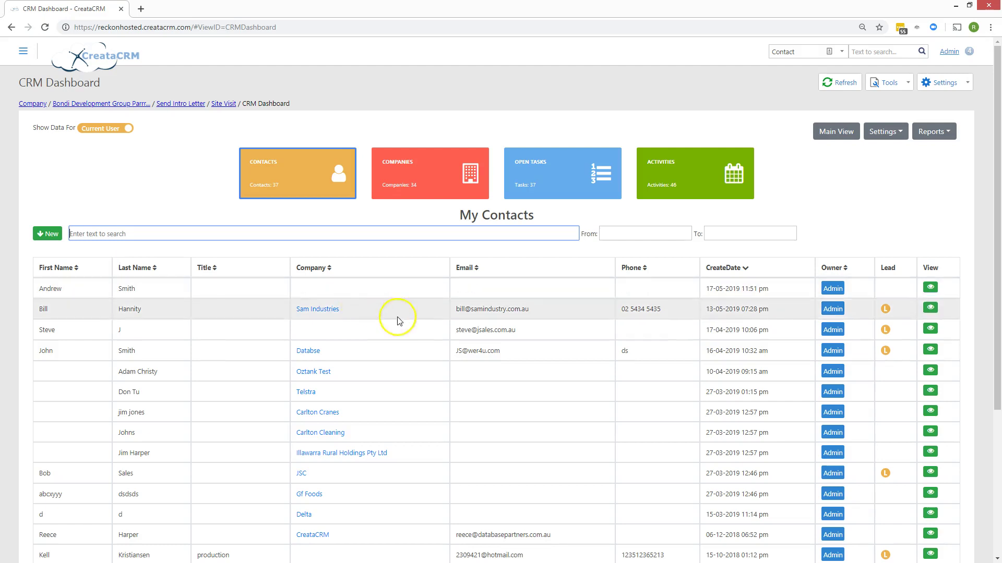
- On My Open Tasks, try end dates of 31 May 2019 and then 1 January 2019
{"action": "left_click", "coordinate": [560, 181]}
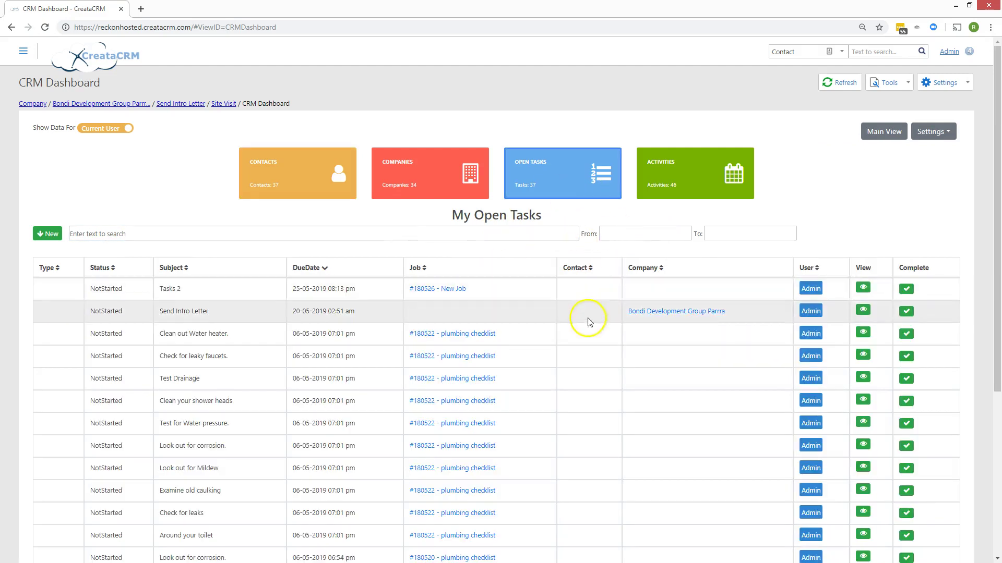
{"action": "left_click", "coordinate": [765, 237]}
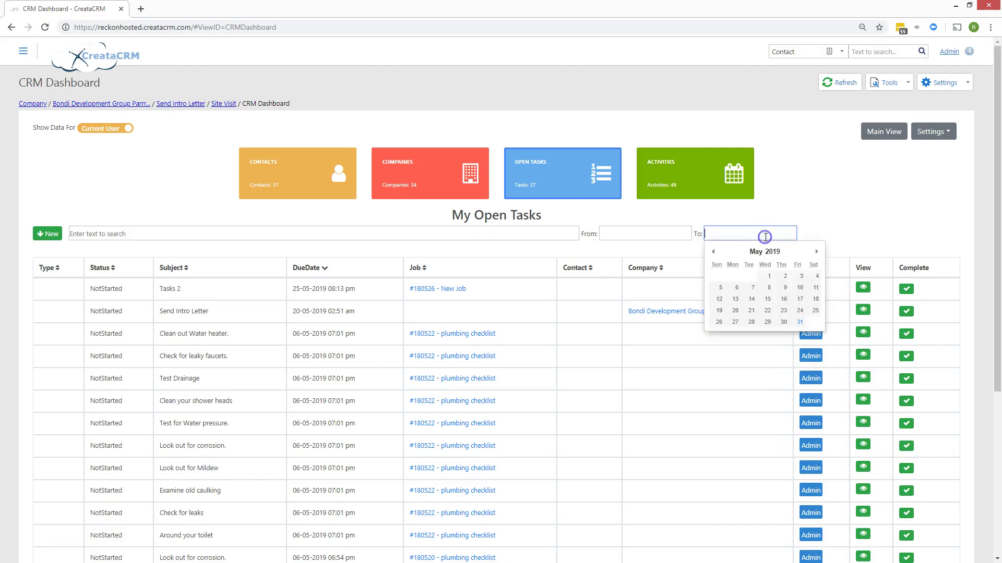
{"action": "left_click", "coordinate": [804, 325]}
{"action": "left_click", "coordinate": [757, 235]}
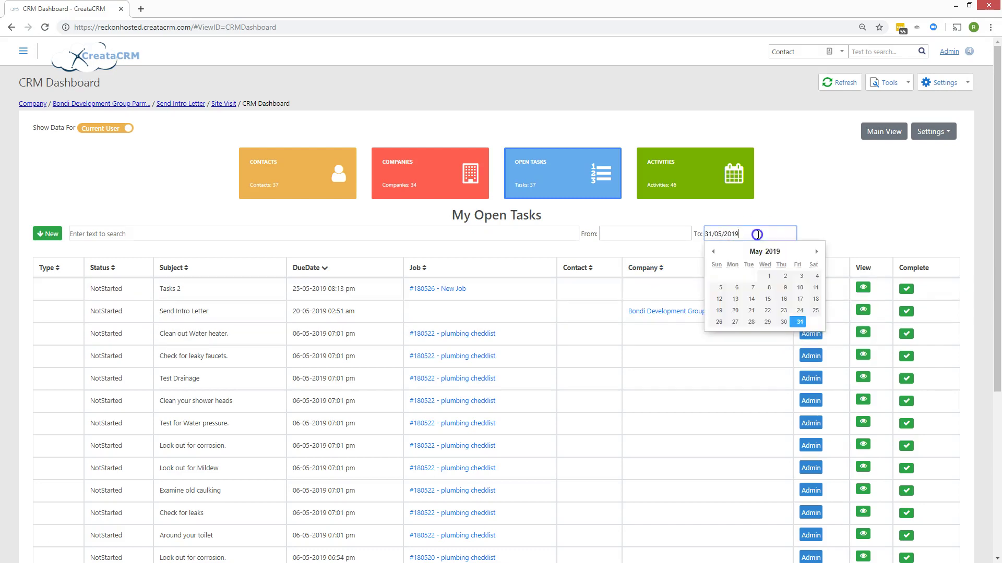
{"action": "left_click", "coordinate": [712, 251]}
{"action": "left_click", "coordinate": [712, 252]}
{"action": "left_click", "coordinate": [712, 251]}
{"action": "left_click", "coordinate": [712, 251]}
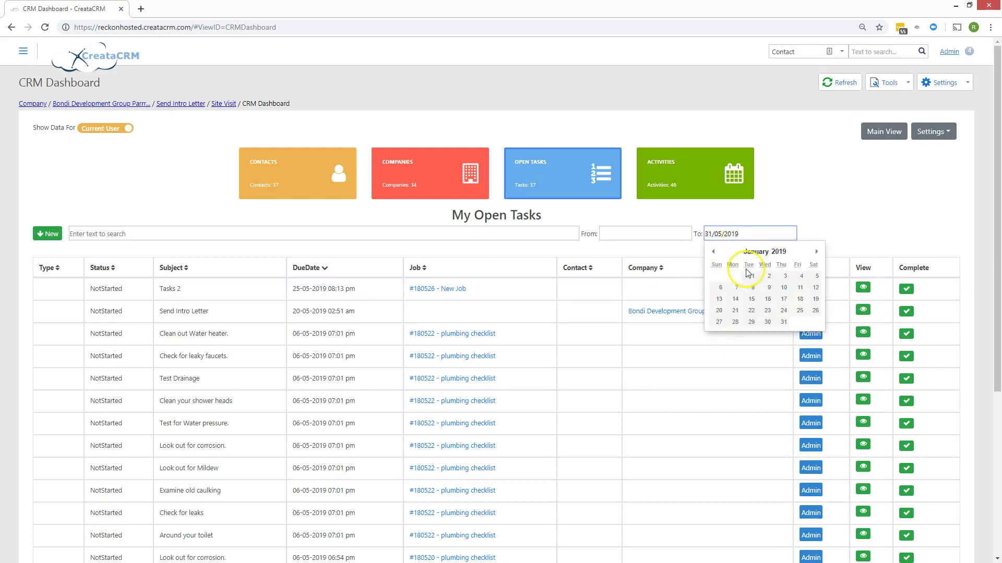
{"action": "left_click", "coordinate": [751, 276]}
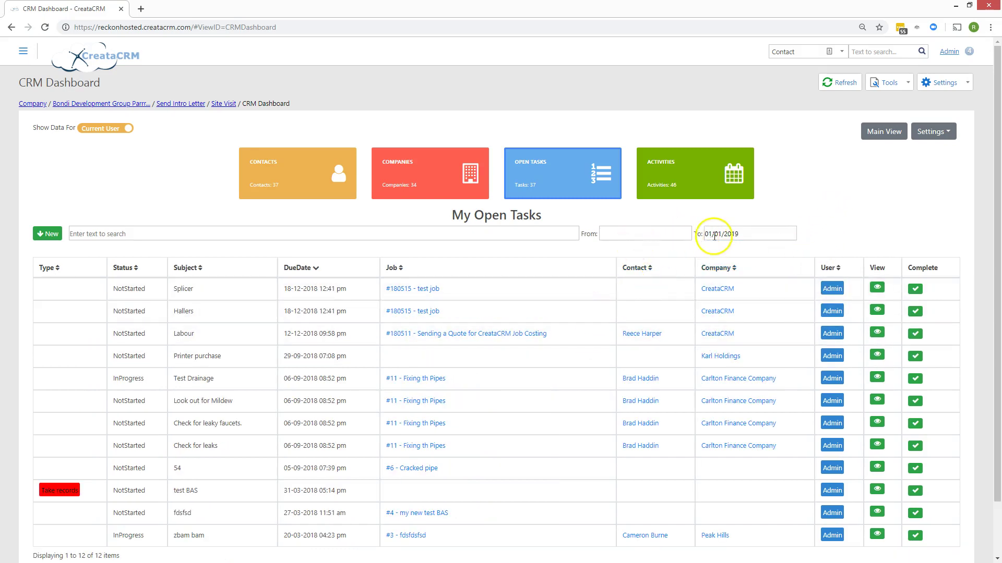
- Set the end date to 29 June 2019
{"action": "left_click", "coordinate": [665, 233]}
{"action": "left_click", "coordinate": [745, 234]}
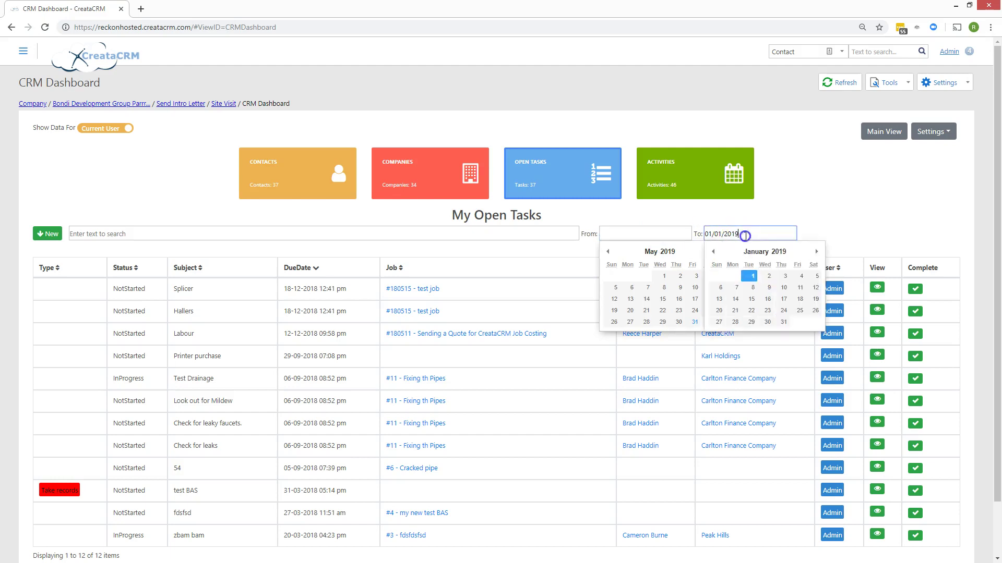
{"action": "left_click", "coordinate": [815, 253]}
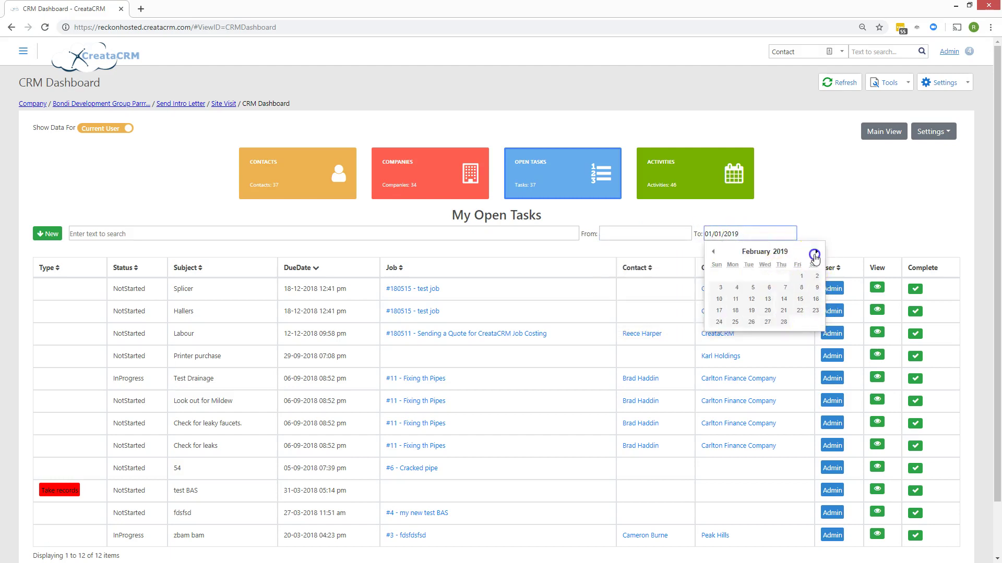
{"action": "left_click", "coordinate": [815, 254]}
{"action": "left_click", "coordinate": [816, 253]}
{"action": "left_click", "coordinate": [815, 254]}
{"action": "left_click", "coordinate": [815, 254]}
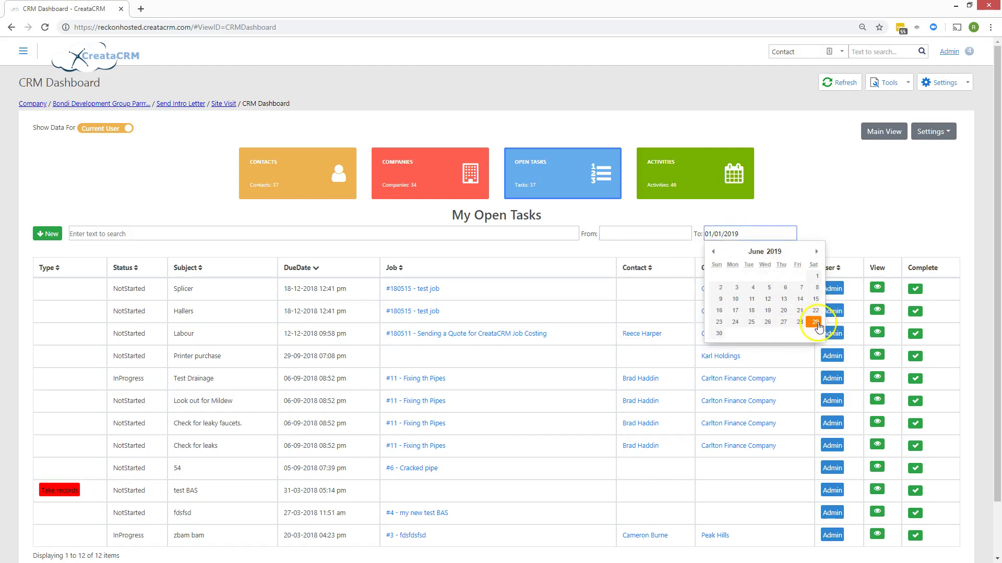
{"action": "left_click", "coordinate": [815, 322]}
- Set the start date to 1 May 2019, then change it to 5 March 2019
{"action": "left_click", "coordinate": [671, 233]}
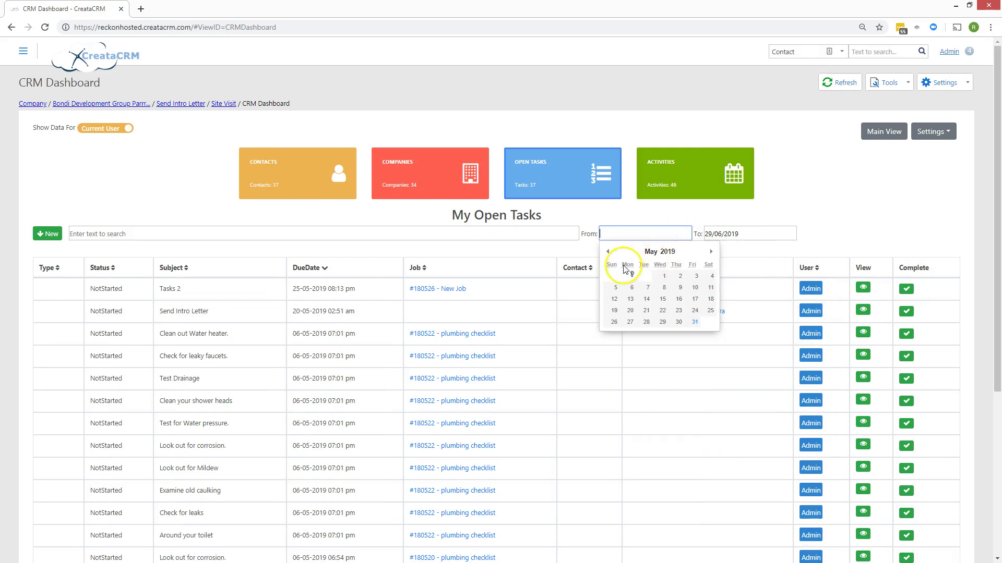
{"action": "left_click", "coordinate": [664, 276]}
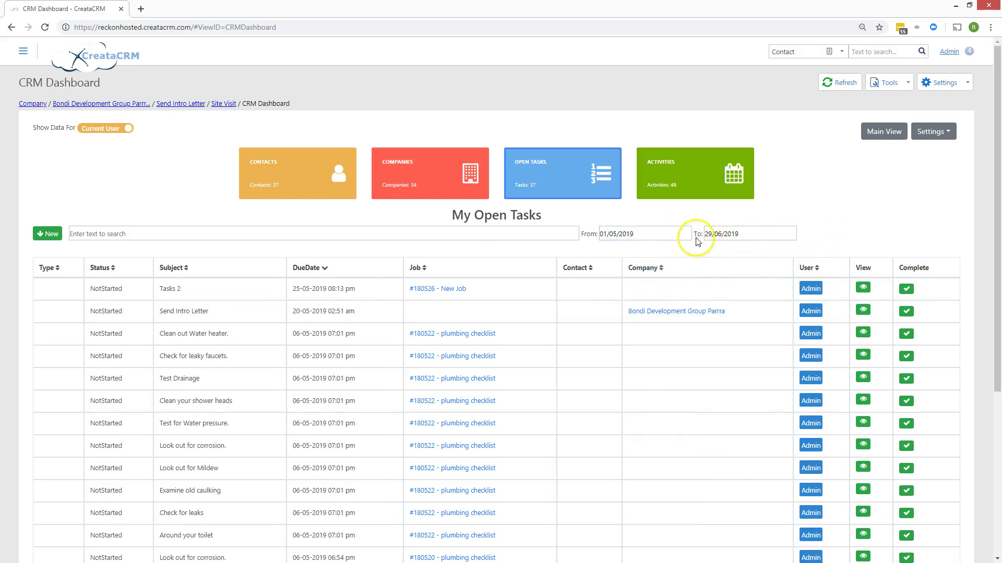
{"action": "left_click", "coordinate": [652, 233]}
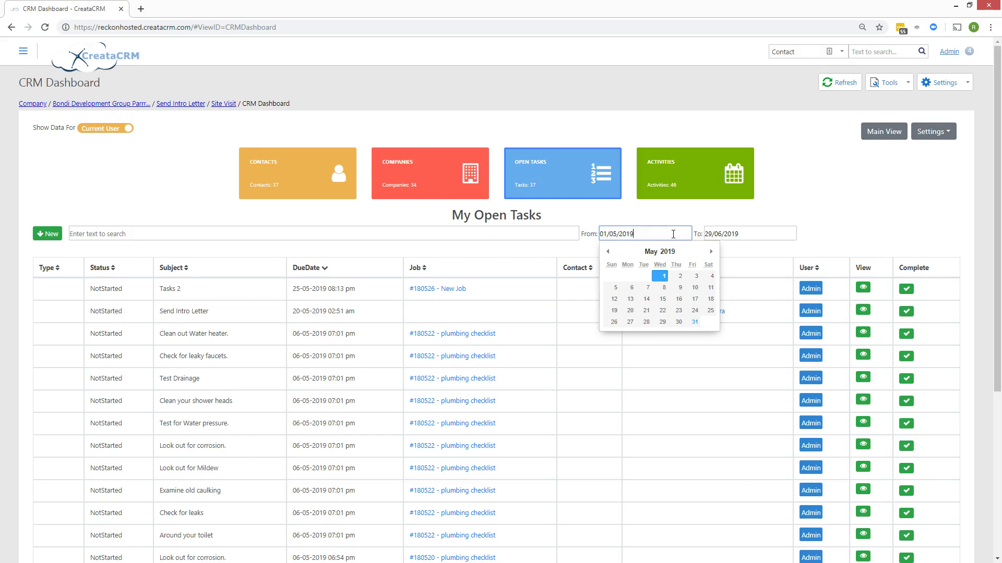
{"action": "left_click", "coordinate": [607, 252]}
{"action": "left_click", "coordinate": [608, 252]}
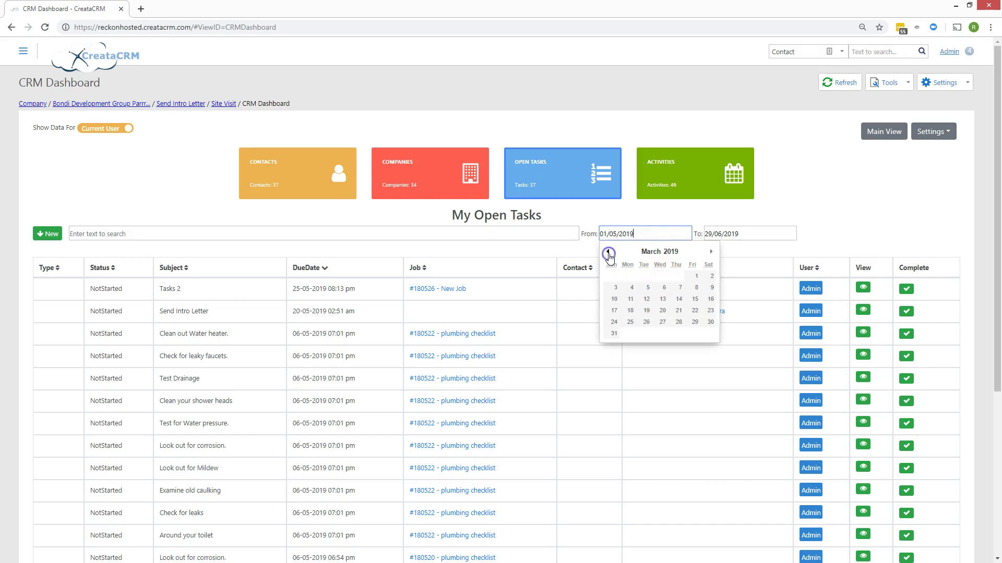
{"action": "left_click", "coordinate": [648, 287]}
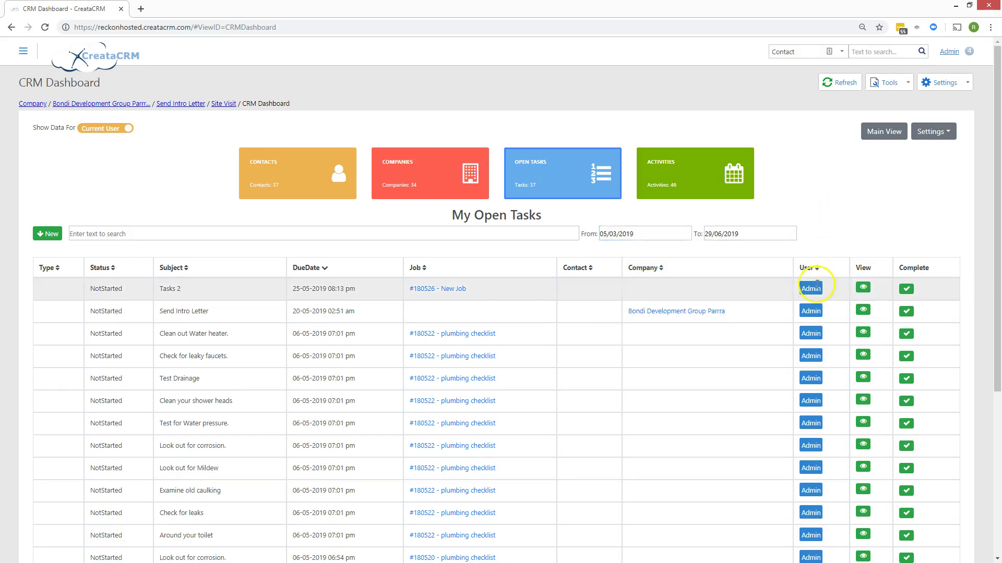
{"action": "scroll", "coordinate": [816, 287], "scroll_direction": "down", "scroll_amount": 1}
{"action": "scroll", "coordinate": [817, 287], "scroll_direction": "up", "scroll_amount": 1}
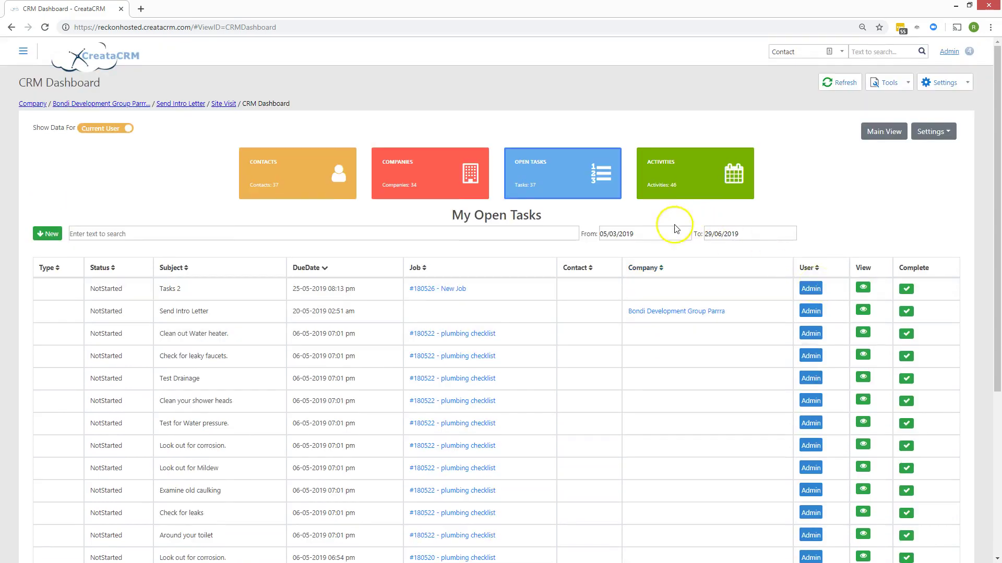
- Move the From date back to 8 October 2018
{"action": "left_click", "coordinate": [641, 234]}
{"action": "left_click", "coordinate": [608, 252]}
{"action": "left_click", "coordinate": [608, 252]}
{"action": "left_click", "coordinate": [607, 251]}
{"action": "left_click", "coordinate": [608, 251]}
{"action": "left_click", "coordinate": [608, 252]}
{"action": "left_click", "coordinate": [631, 286]}
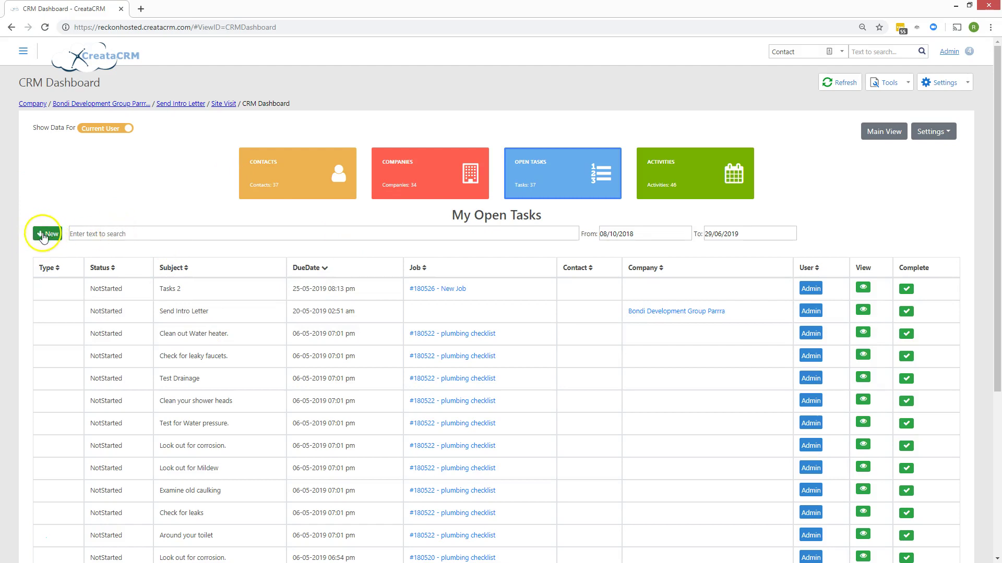
{"action": "left_click", "coordinate": [255, 166]}
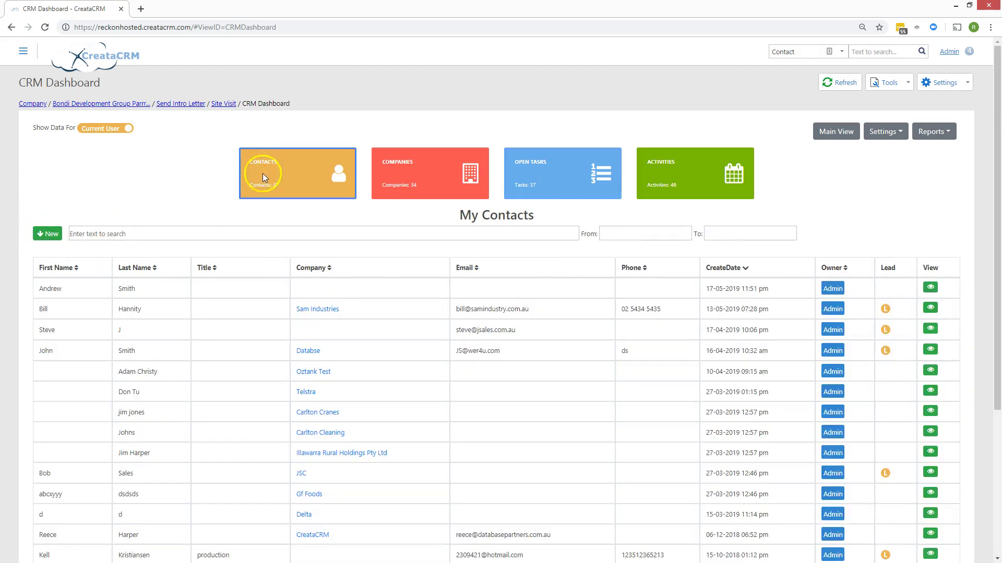
- Start a new contact with first and last name, and create a new company for it
{"action": "left_click", "coordinate": [46, 233]}
{"action": "left_click", "coordinate": [142, 262]}
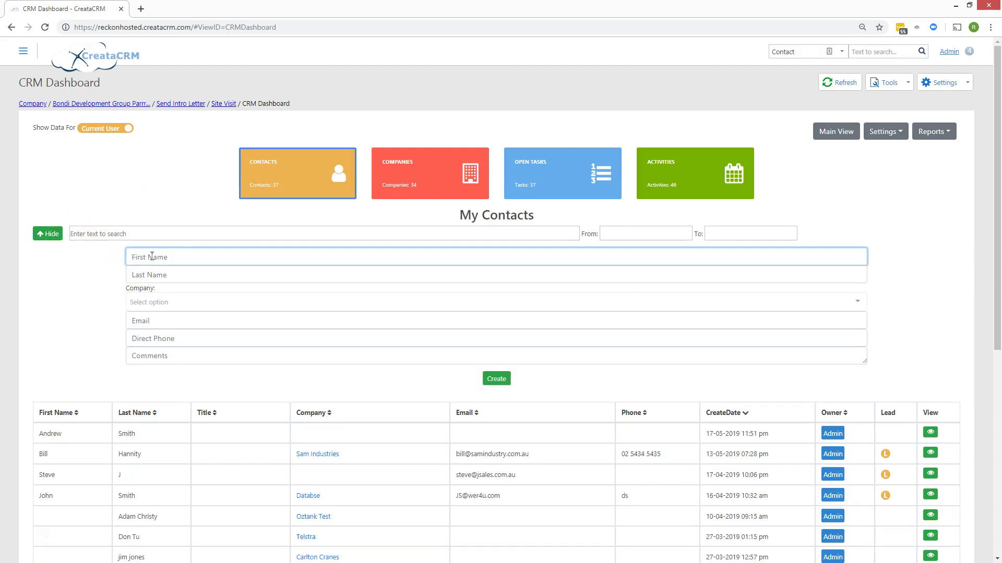
{"action": "key", "text": "Tab"}
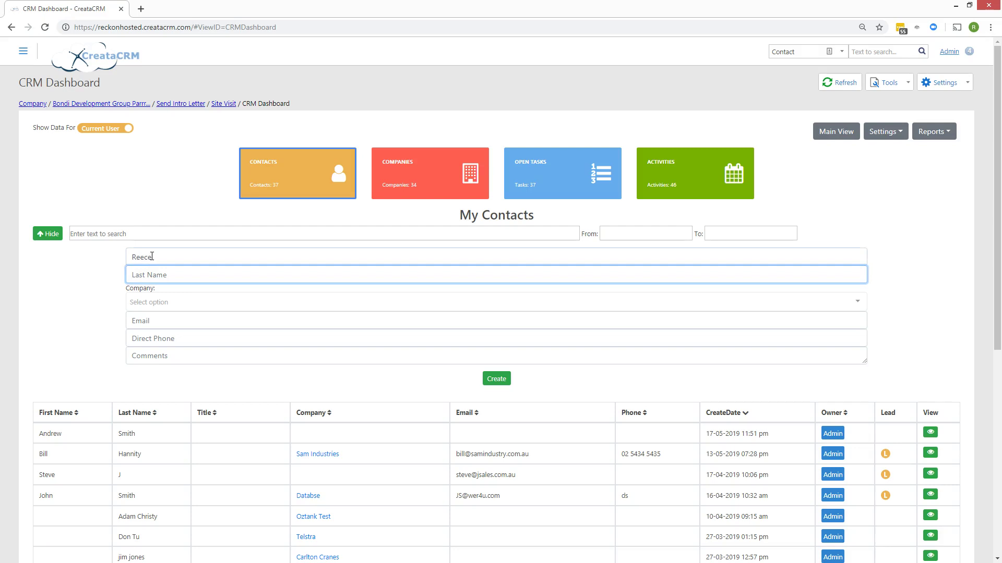
{"action": "type", "text": "Harper"}
{"action": "key", "text": "Tab"}
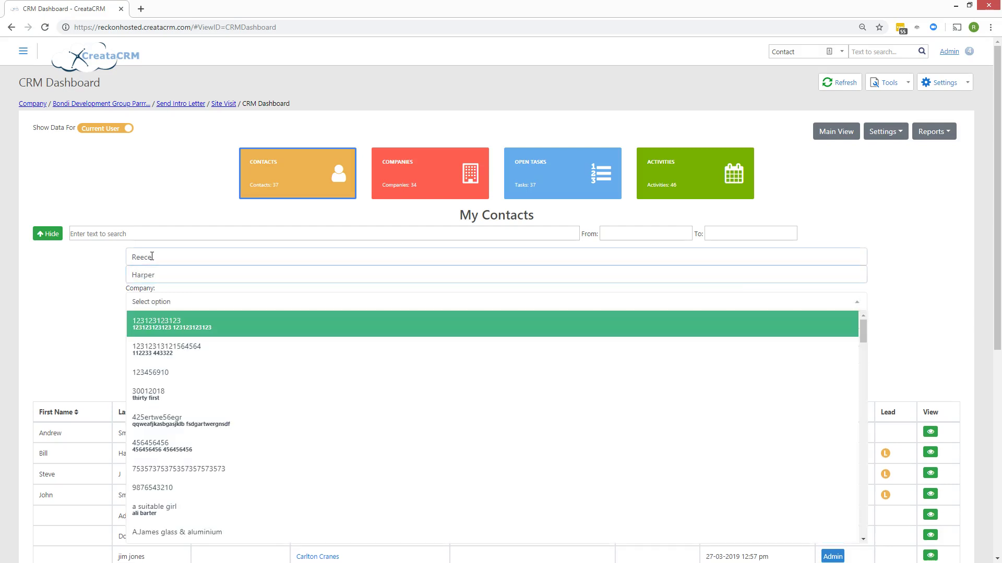
{"action": "type", "text": "crea"}
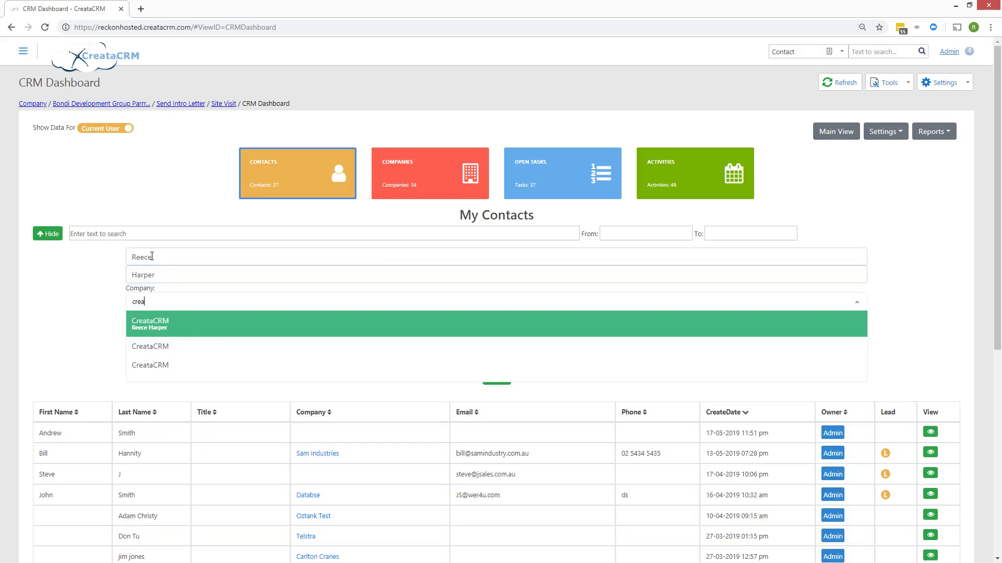
{"action": "key", "text": "Down"}
{"action": "key", "text": "Up"}
{"action": "key", "text": "BackSpace"}
{"action": "key", "text": "BackSpace"}
{"action": "key", "text": "BackSpace"}
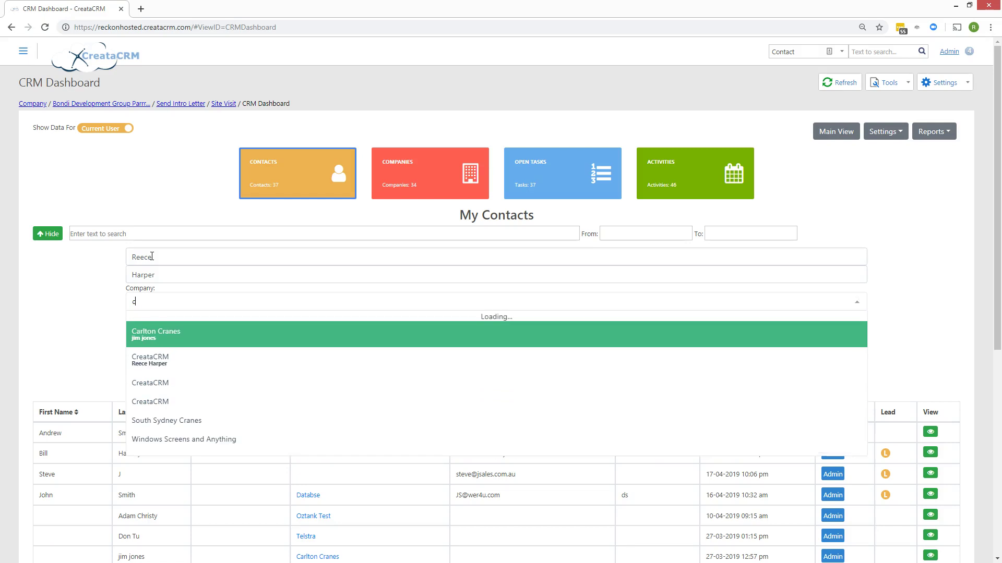
{"action": "key", "text": "BackSpace"}
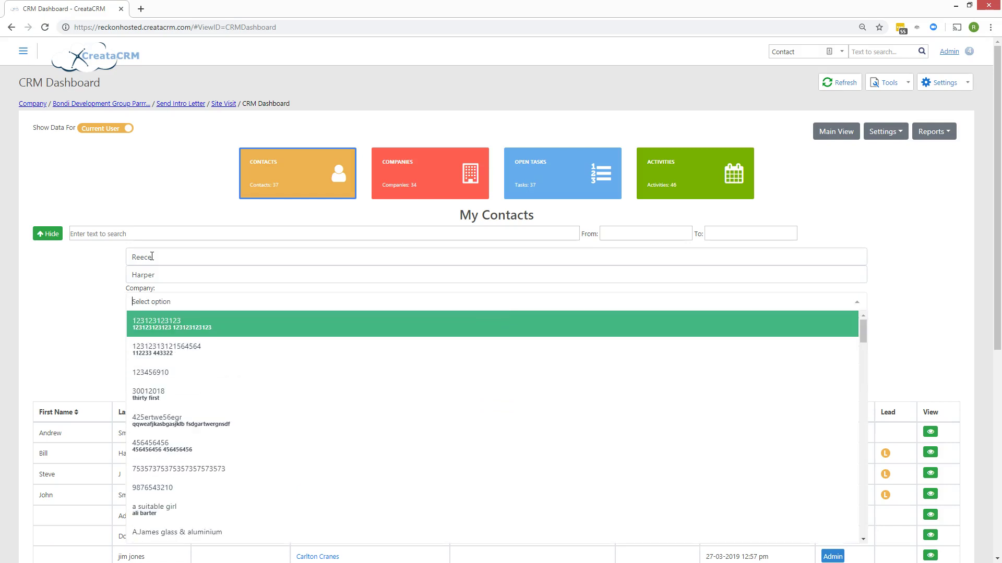
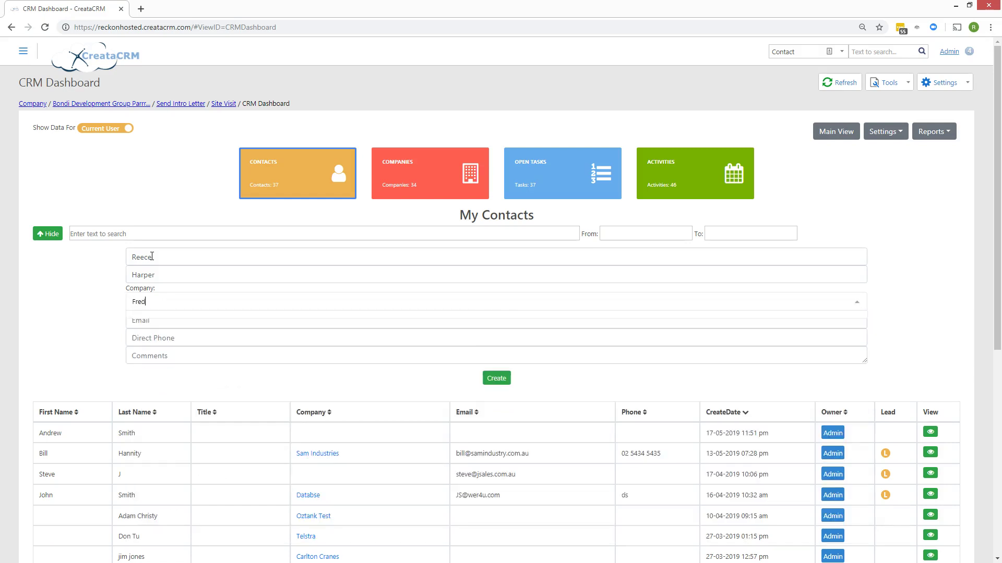
{"action": "left_click", "coordinate": [126, 303]}
{"action": "left_click", "coordinate": [202, 320]}
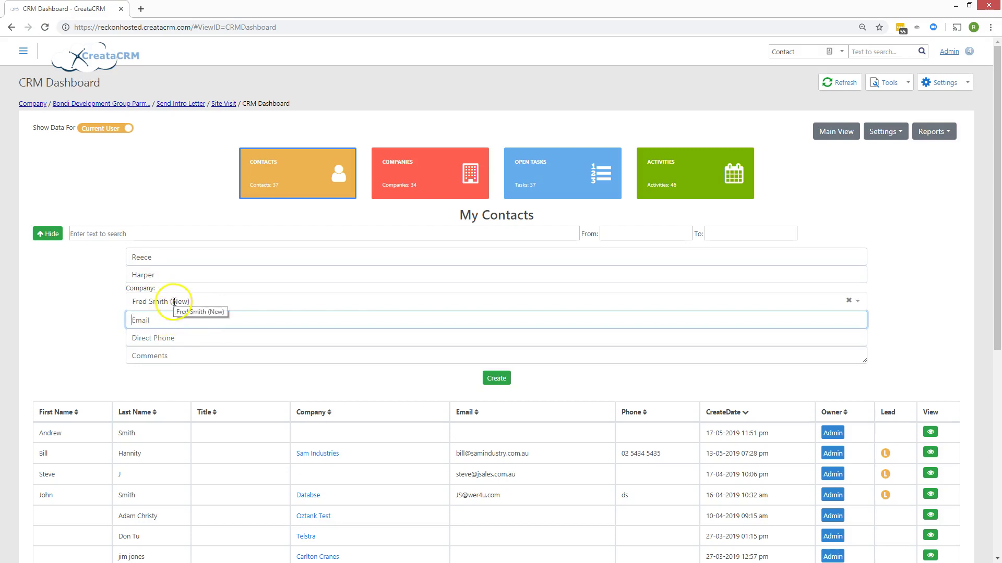
- Add the contact's e-mail, direct phone and a test comment, then create the contact
{"action": "left_click", "coordinate": [176, 320]}
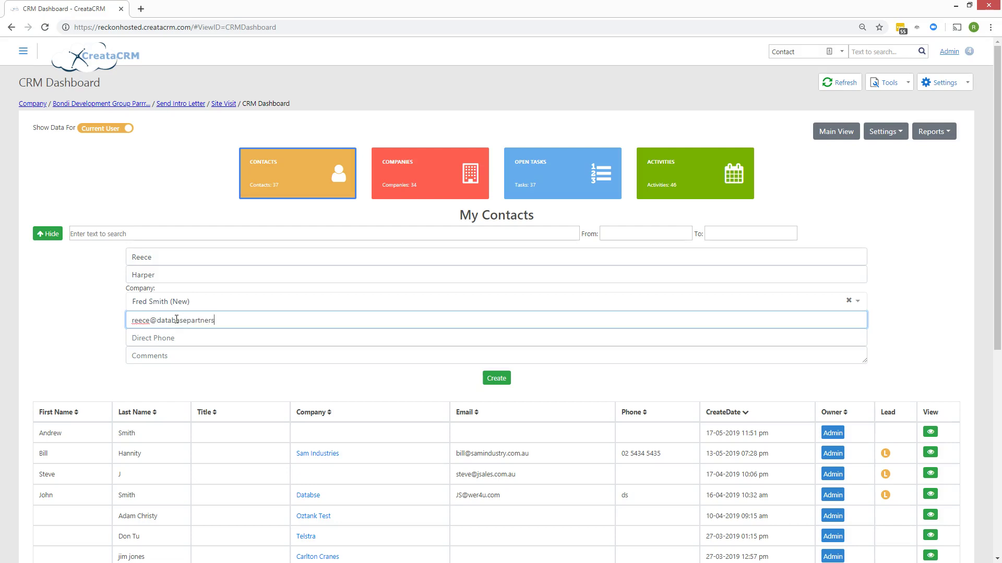
{"action": "key", "text": "Tab"}
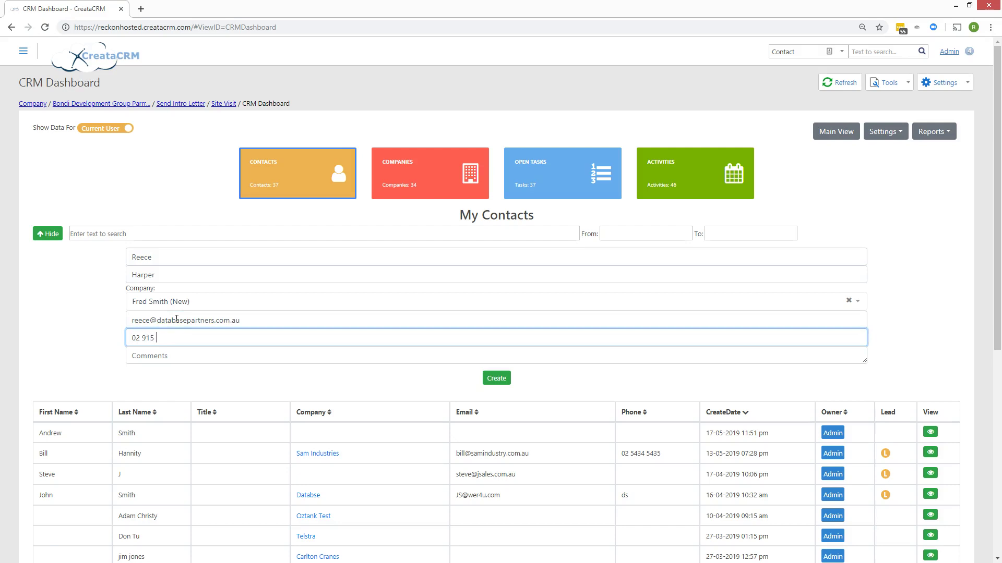
{"action": "key", "text": "Tab"}
{"action": "key", "text": "Tab"}
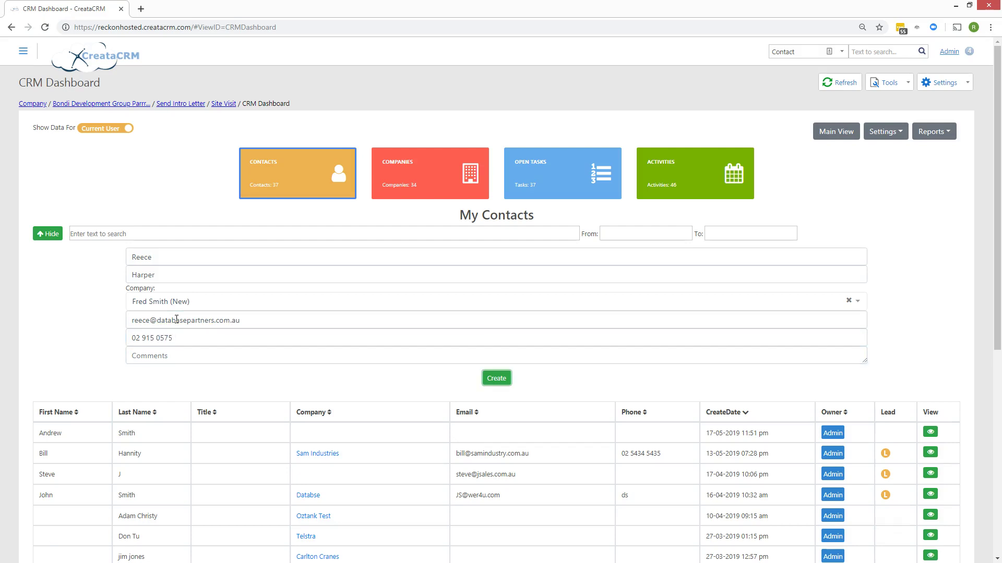
{"action": "left_click", "coordinate": [180, 358]}
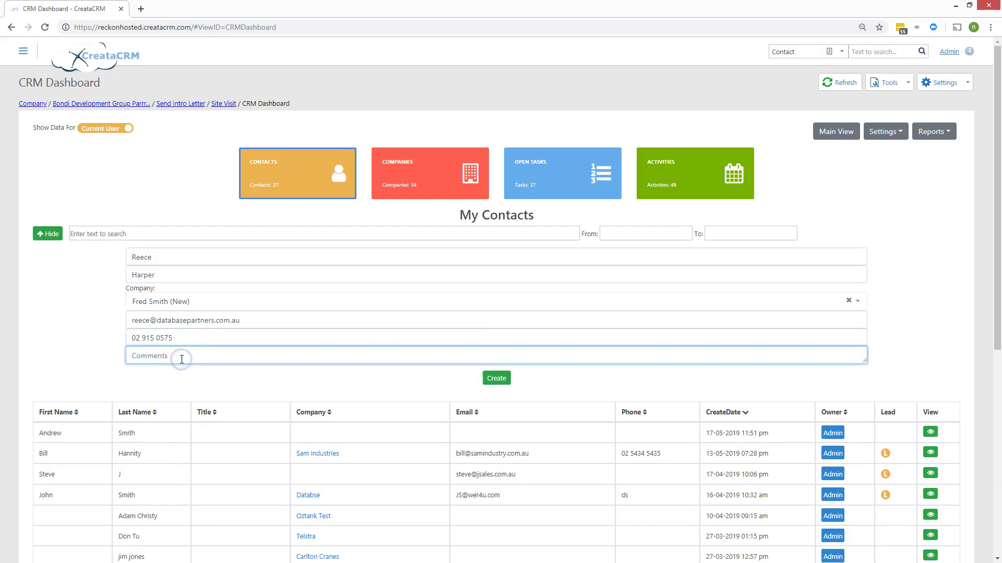
{"action": "key", "text": "Return"}
{"action": "key", "text": "Return"}
{"action": "key", "text": "Return"}
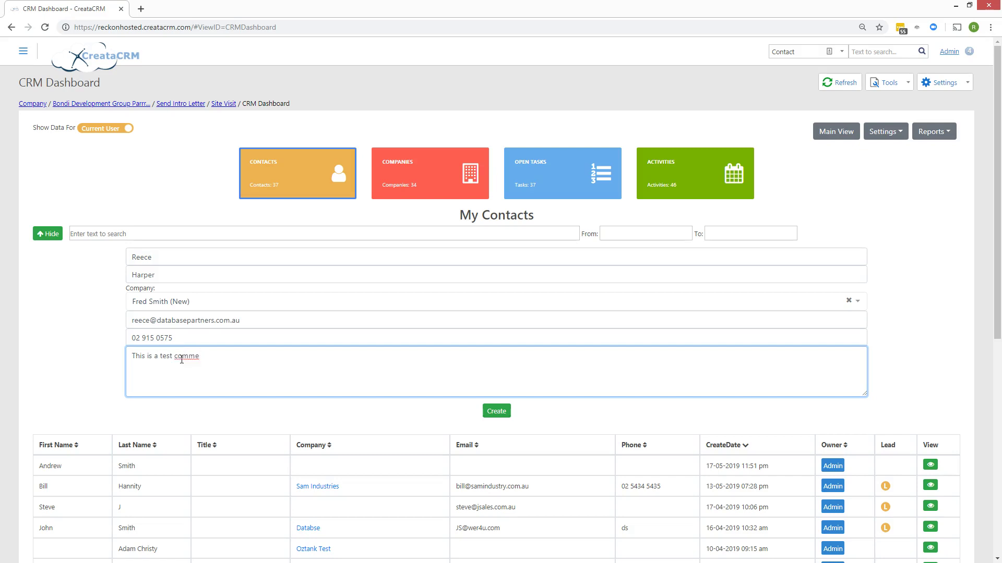
{"action": "key", "text": "Return"}
{"action": "key", "text": "Return"}
{"action": "key", "text": "Return"}
{"action": "type", "text": "vfdvfdvf"}
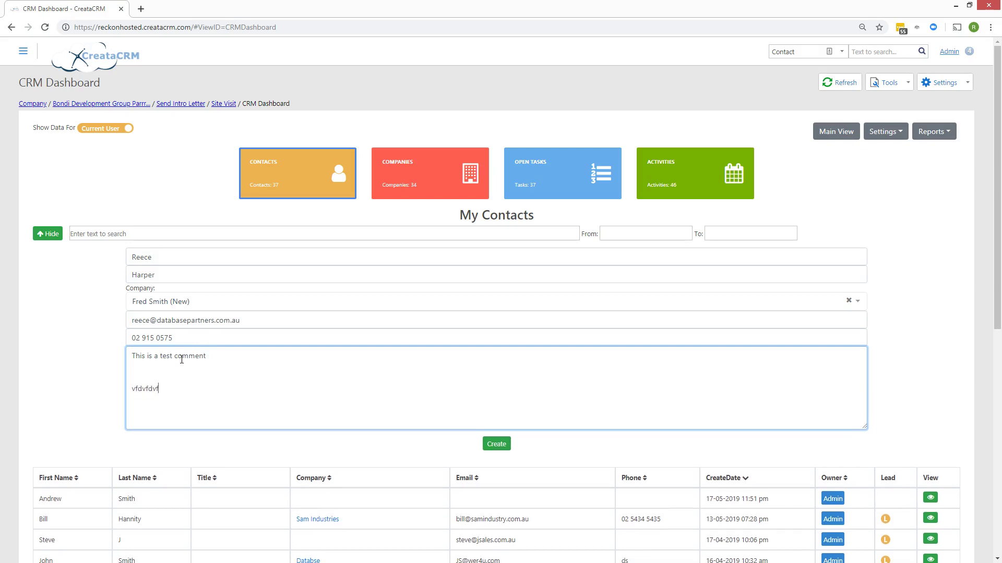
{"action": "left_click", "coordinate": [497, 447]}
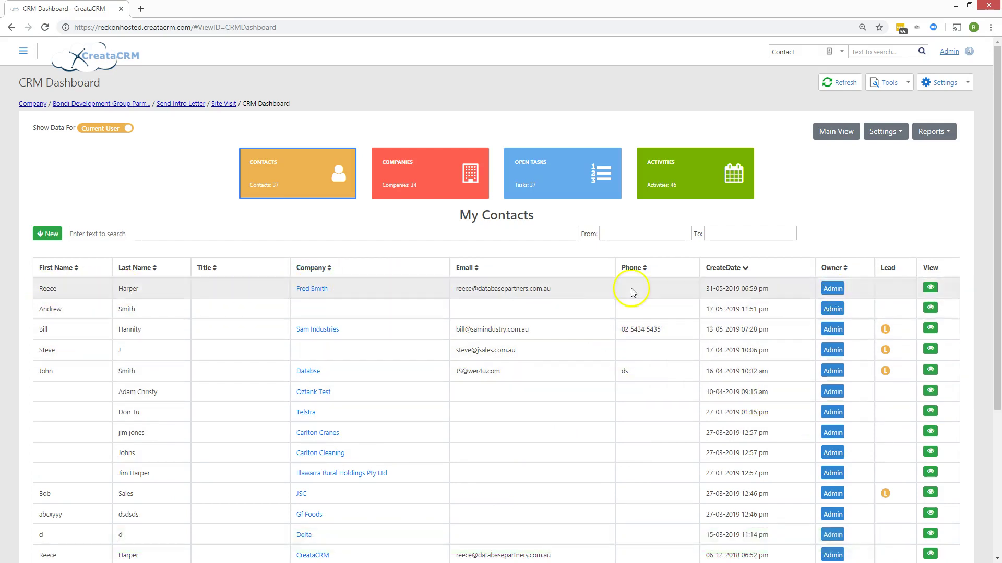
{"action": "left_click", "coordinate": [529, 179]}
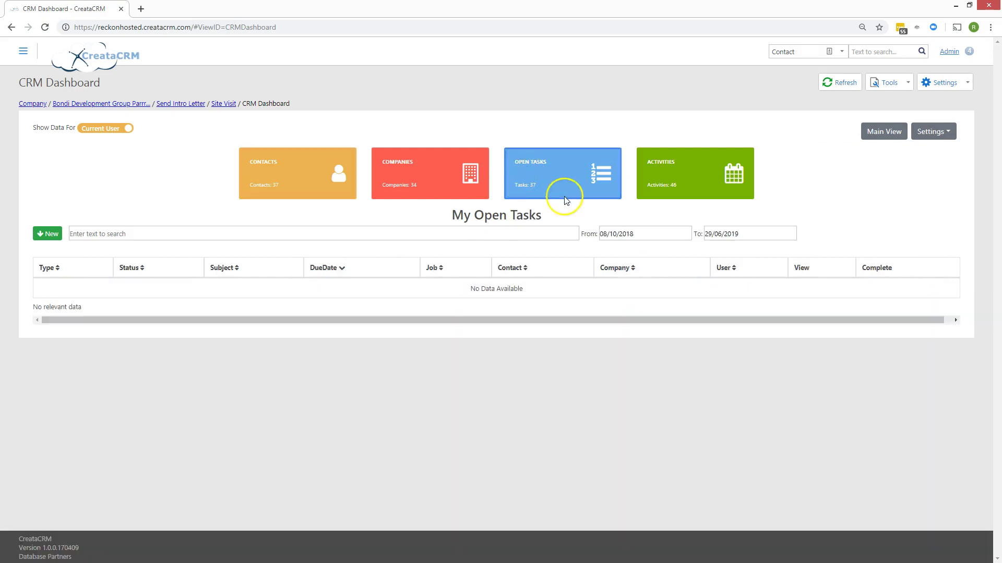
- Start a new task with a follow-up subject, due 3 June 2019
{"action": "left_click", "coordinate": [48, 233]}
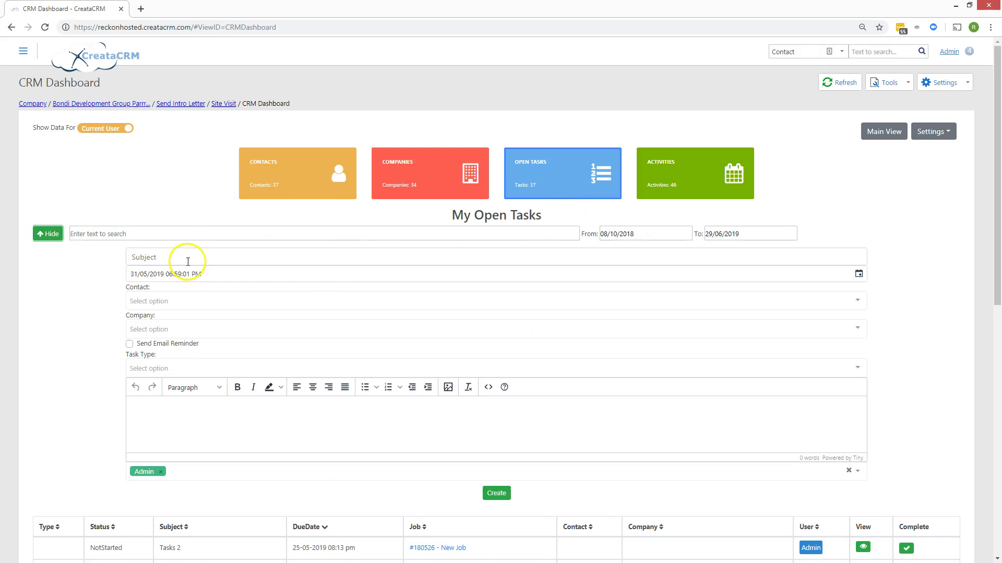
{"action": "left_click", "coordinate": [168, 257]}
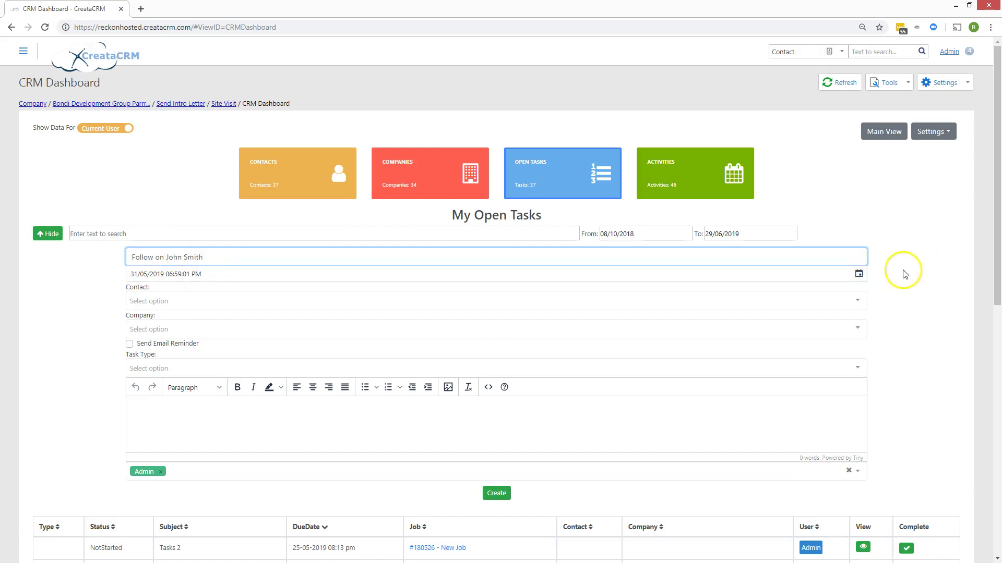
{"action": "left_click", "coordinate": [859, 274]}
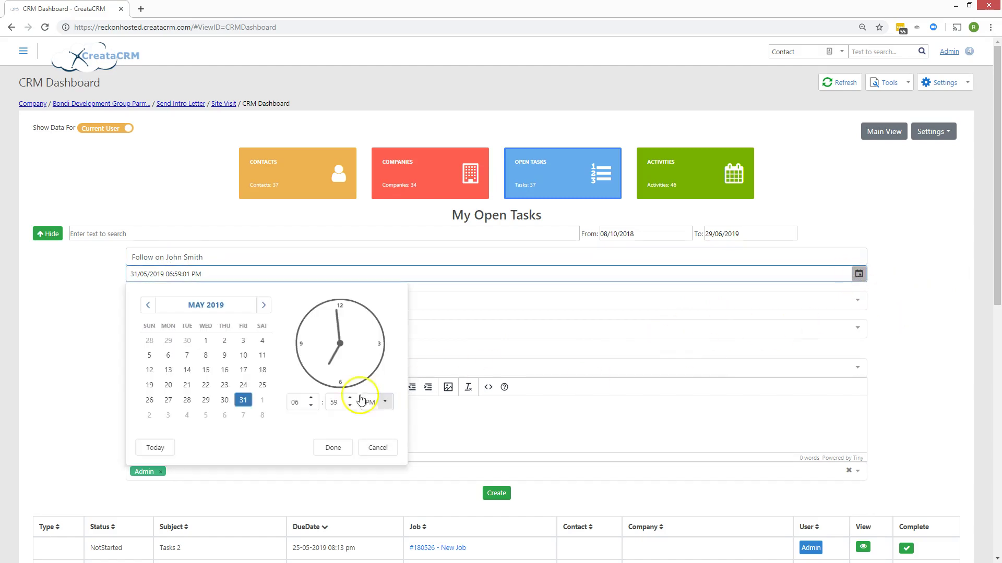
{"action": "left_click", "coordinate": [167, 415]}
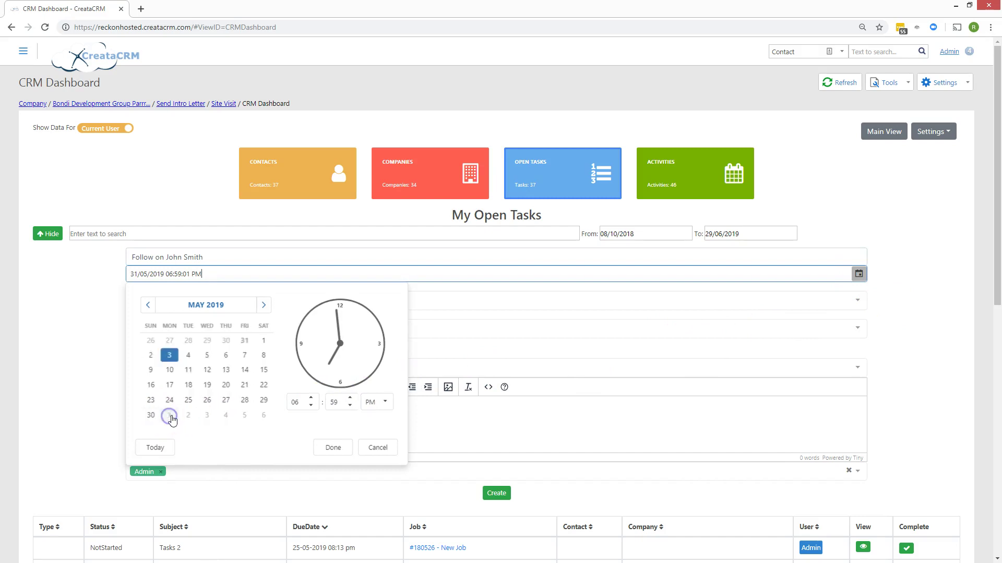
{"action": "left_click", "coordinate": [325, 447]}
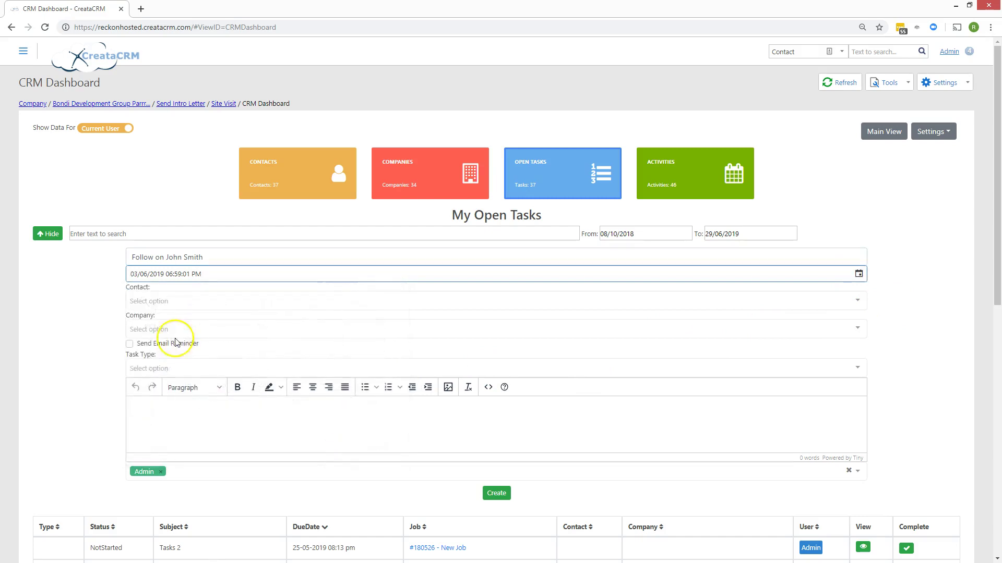
- Link the task to the matching contact and turn on the 10-minute e-mail reminder
{"action": "left_click", "coordinate": [161, 300]}
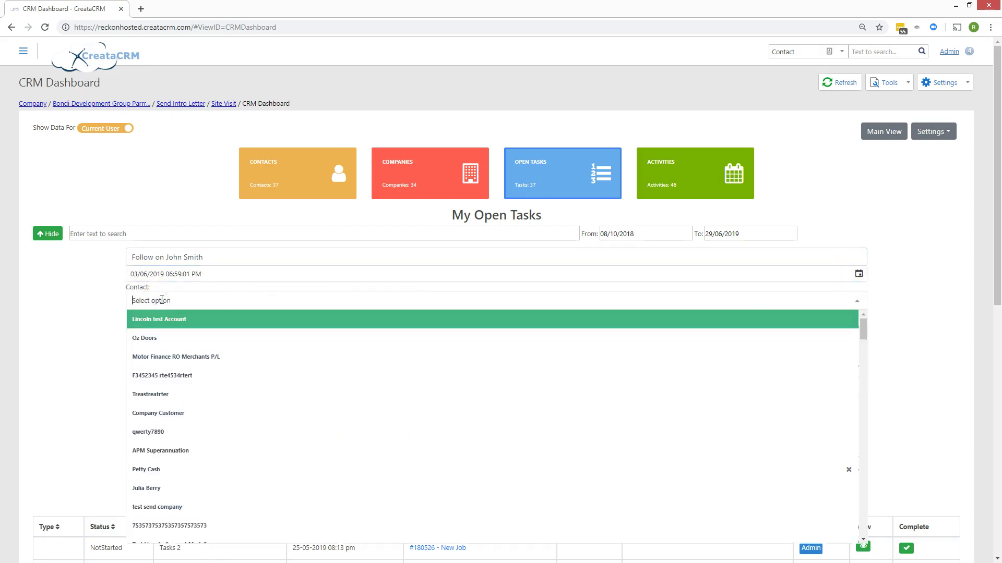
{"action": "type", "text": "john"}
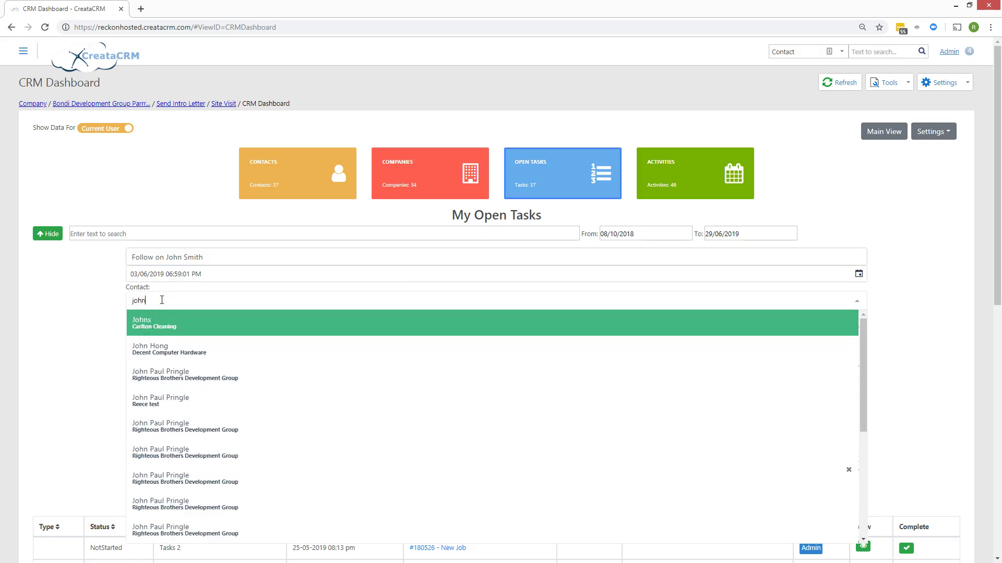
{"action": "type", "text": " sm"}
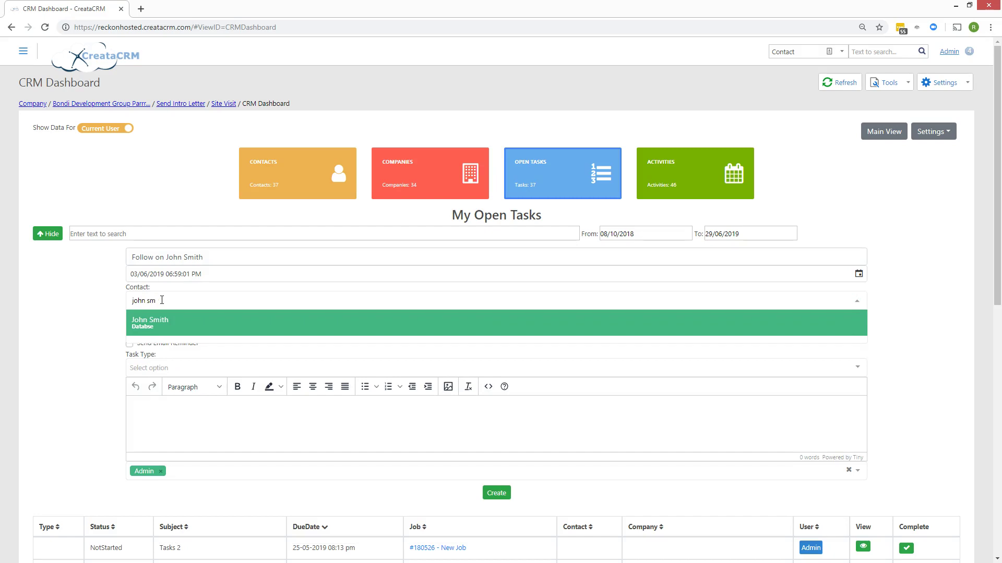
{"action": "left_click", "coordinate": [184, 321]}
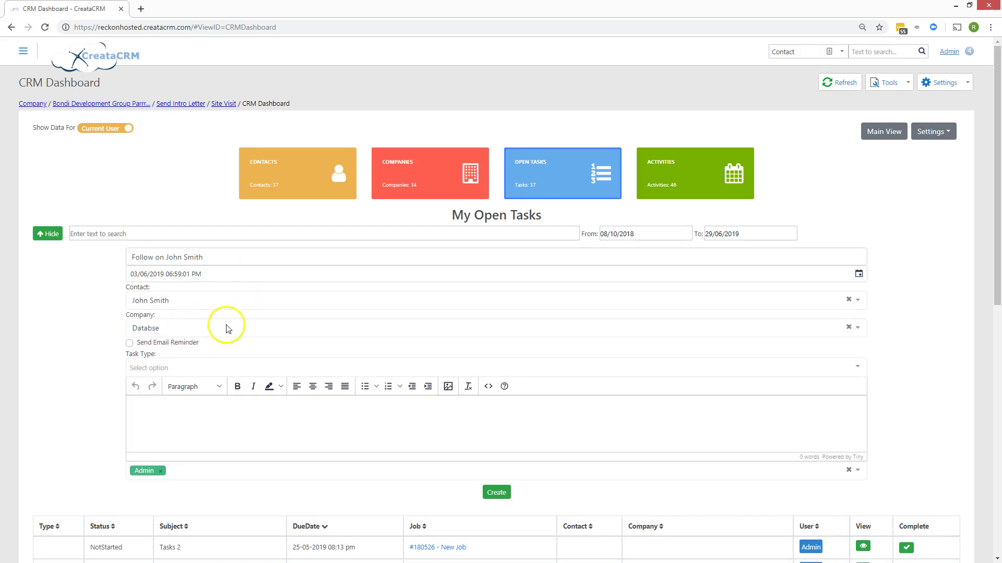
{"action": "left_click", "coordinate": [130, 343]}
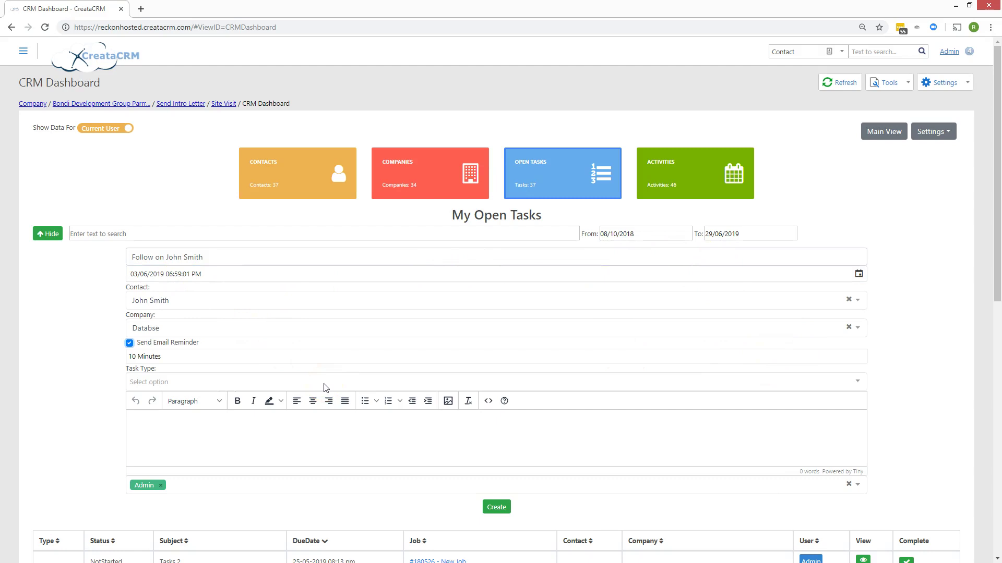
{"action": "left_click", "coordinate": [183, 382]}
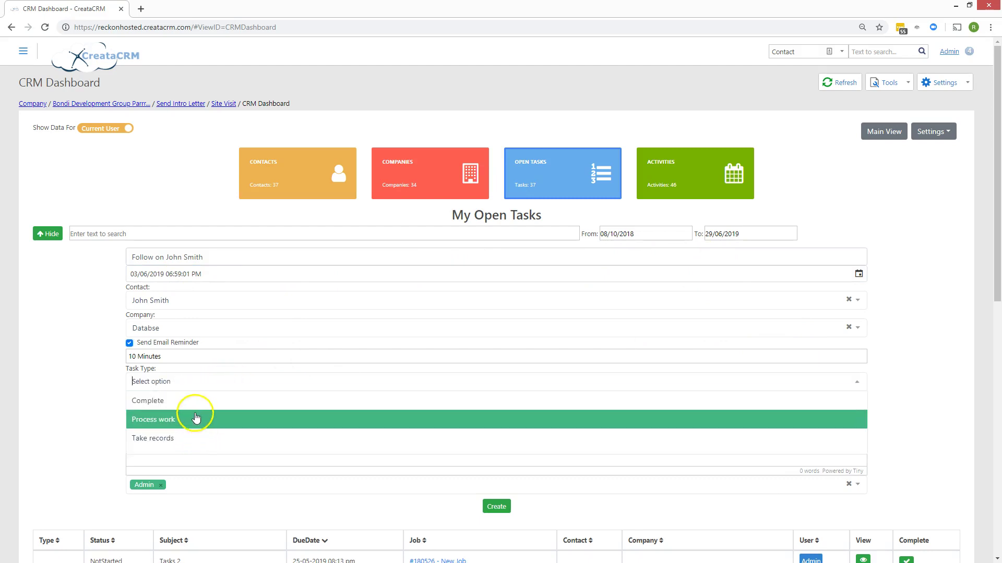
- Look through the task types and settings options without choosing anything
{"action": "left_click", "coordinate": [85, 392]}
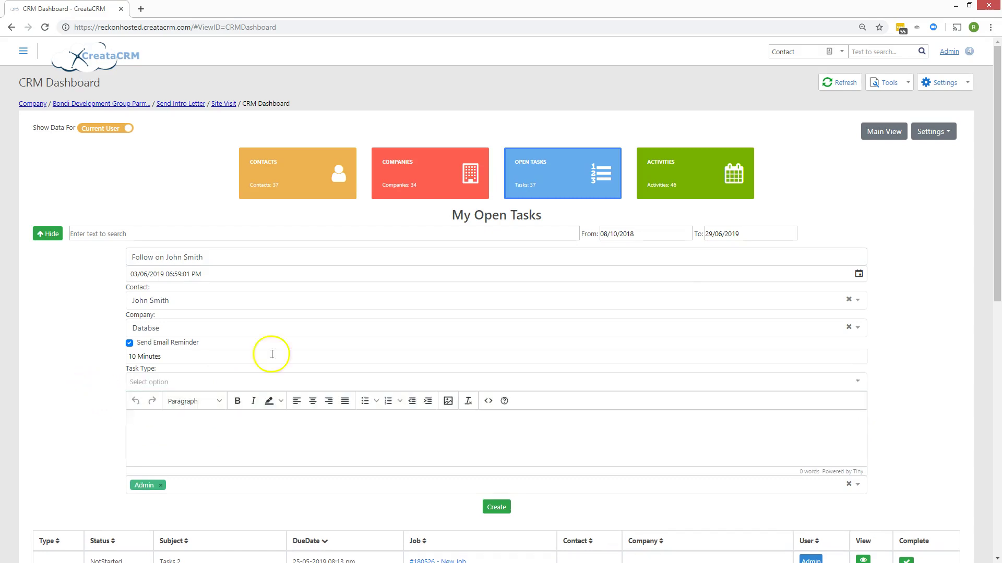
{"action": "left_click", "coordinate": [927, 132]}
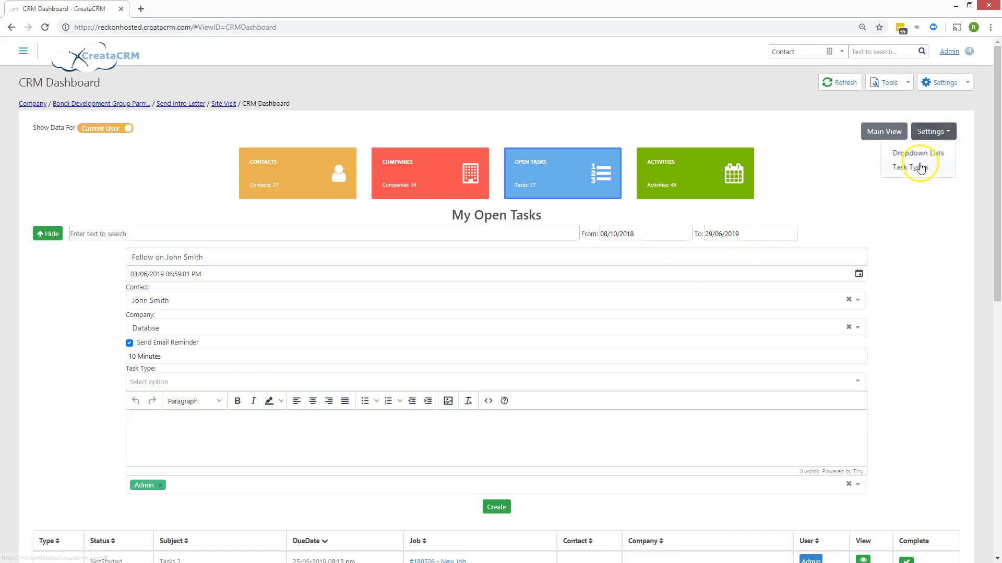
{"action": "left_click", "coordinate": [156, 381]}
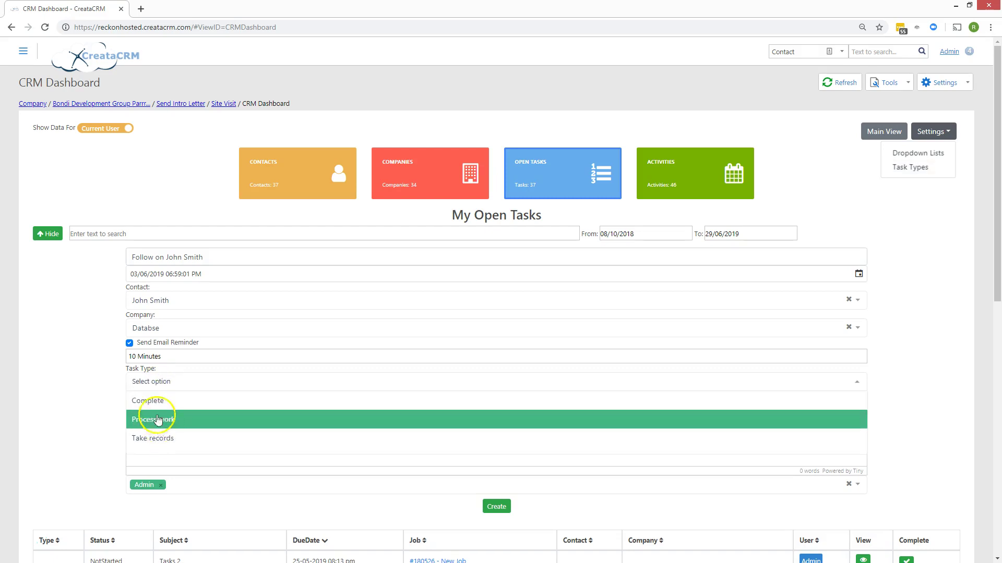
{"action": "left_click", "coordinate": [94, 378]}
{"action": "left_click", "coordinate": [926, 131]}
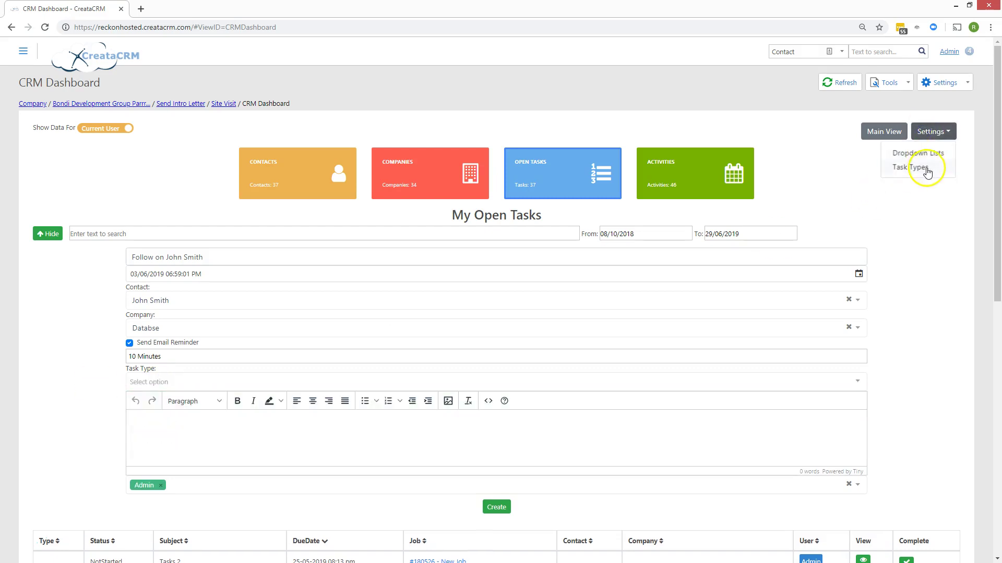
{"action": "left_click", "coordinate": [952, 324]}
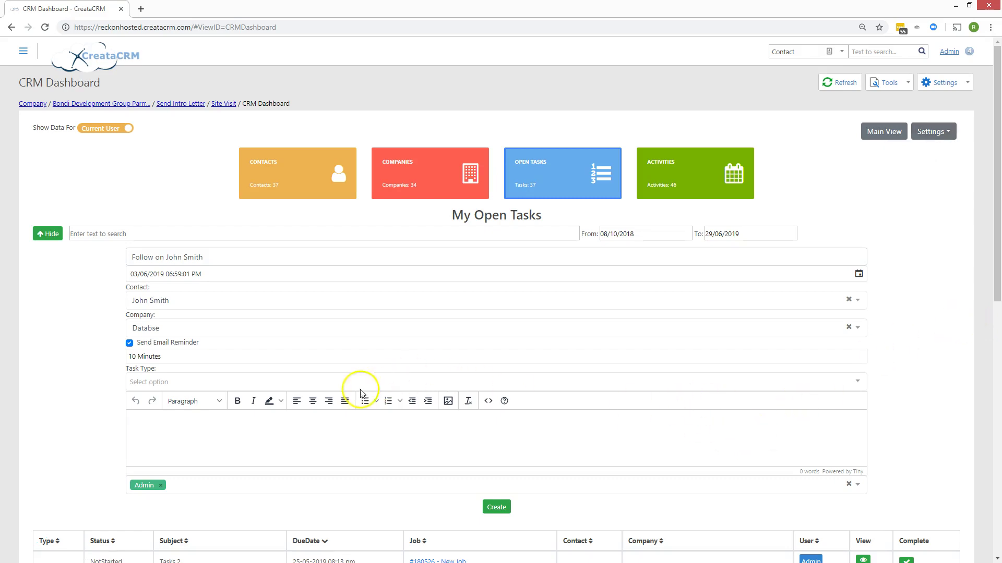
- Add the description 'more information' and reassign the task from Admin to User
{"action": "left_click", "coordinate": [240, 436]}
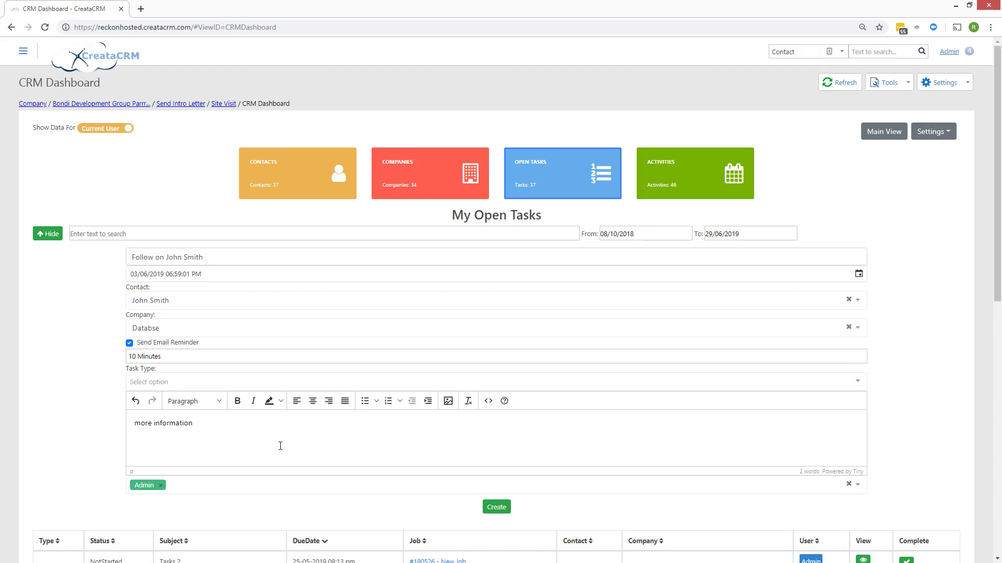
{"action": "left_click", "coordinate": [161, 485]}
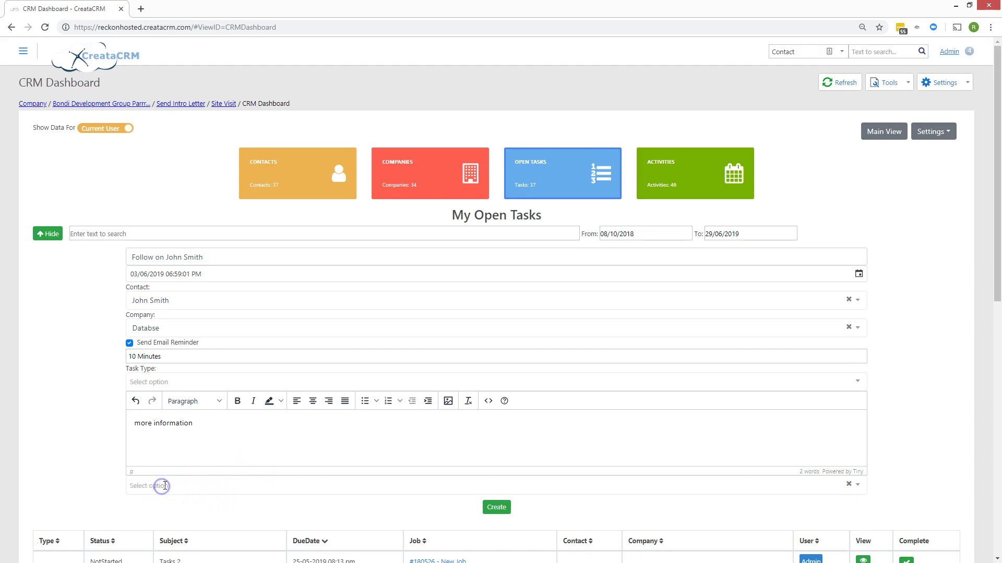
{"action": "left_click", "coordinate": [165, 486]}
{"action": "scroll", "coordinate": [166, 486], "scroll_direction": "down", "scroll_amount": 2}
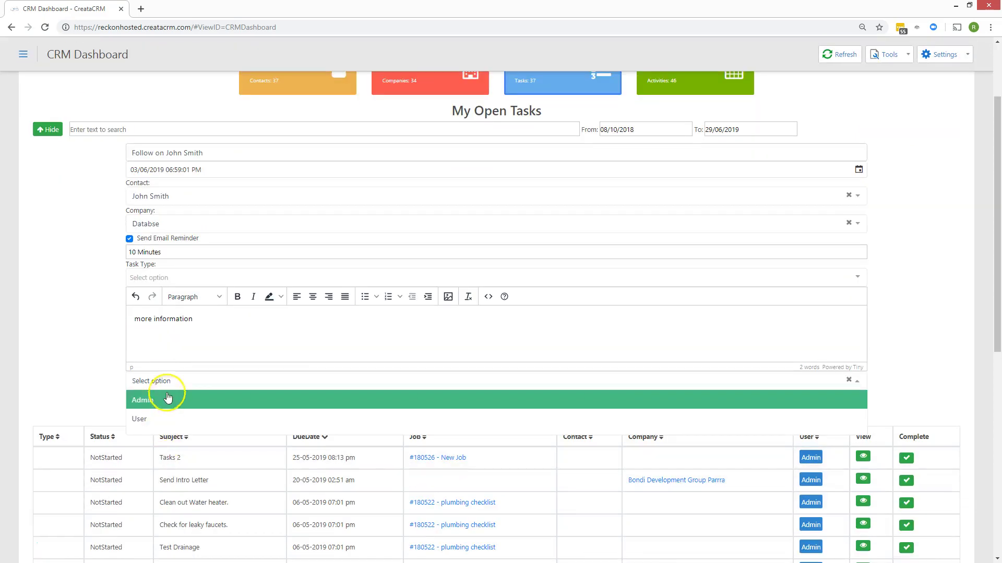
{"action": "left_click", "coordinate": [116, 380]}
{"action": "left_click", "coordinate": [147, 381]}
{"action": "scroll", "coordinate": [152, 380], "scroll_direction": "down", "scroll_amount": 2}
{"action": "left_click", "coordinate": [166, 315]}
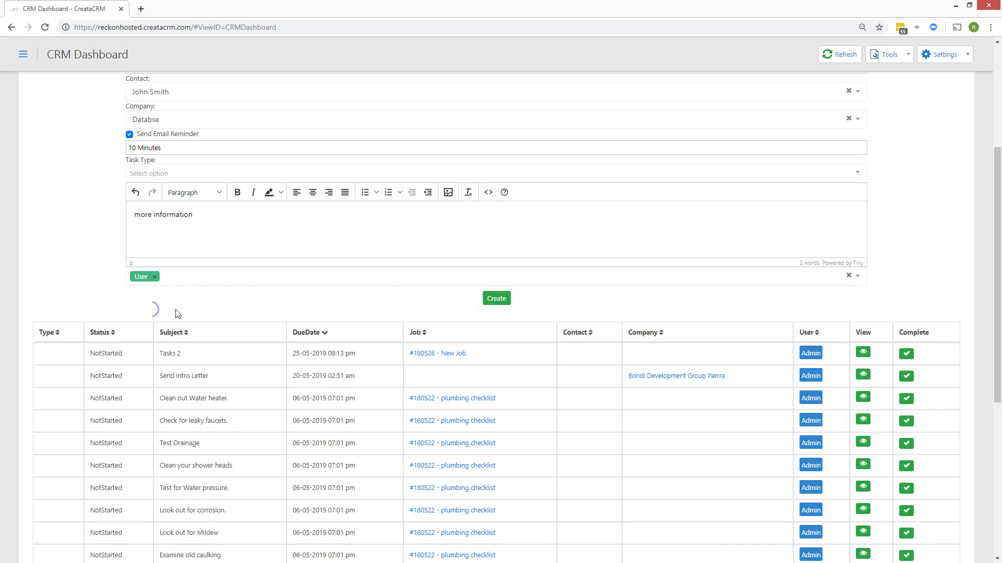
- Create the follow-up task and switch the dashboard to My Companies
{"action": "scroll", "coordinate": [219, 309], "scroll_direction": "up", "scroll_amount": 3}
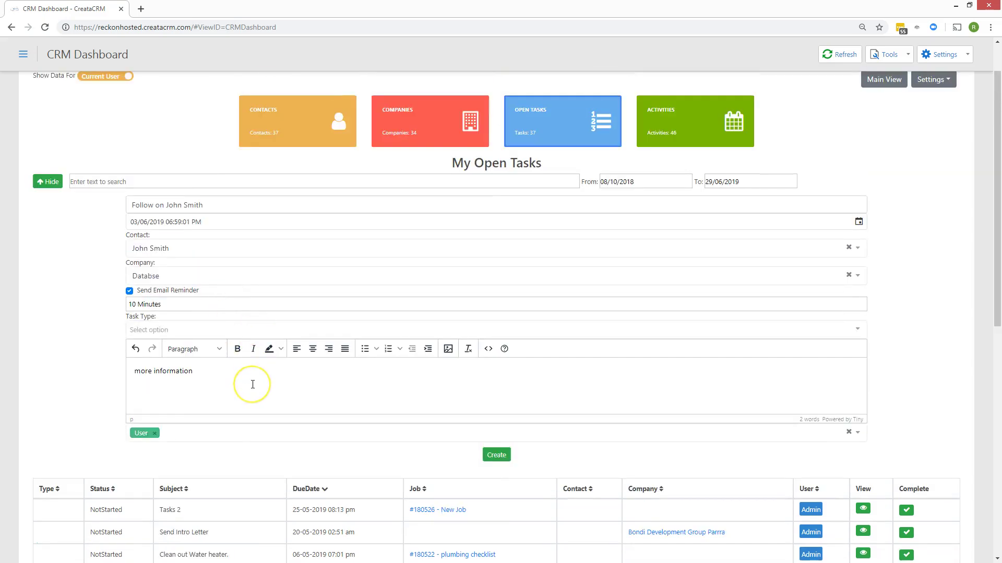
{"action": "left_click", "coordinate": [504, 456]}
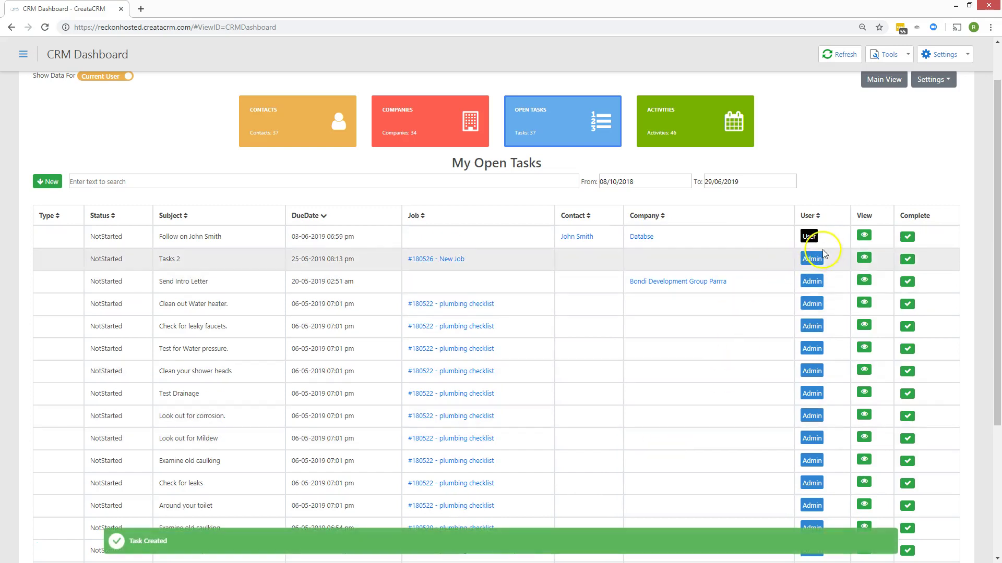
{"action": "scroll", "coordinate": [773, 415], "scroll_direction": "up", "scroll_amount": 1}
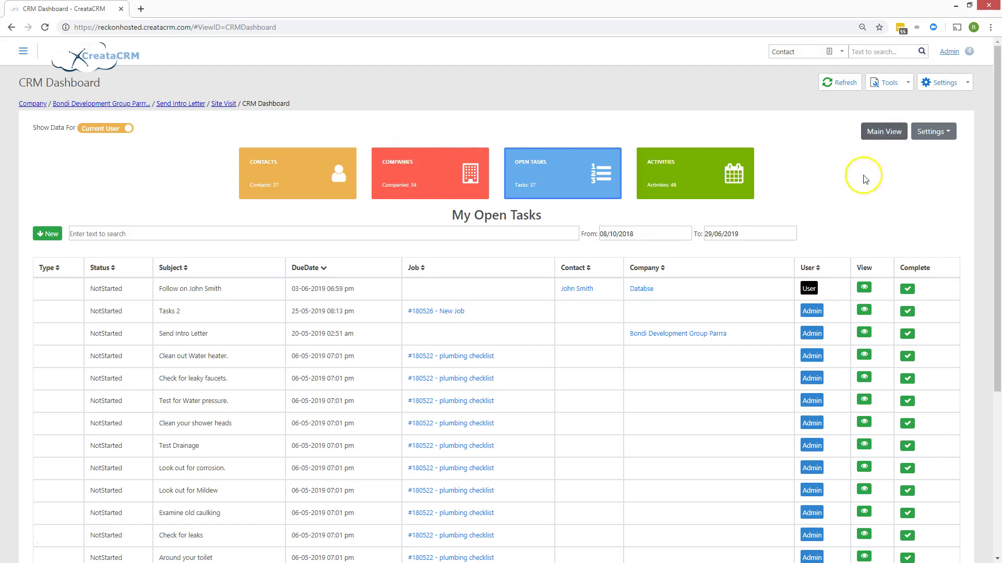
{"action": "left_click", "coordinate": [434, 190]}
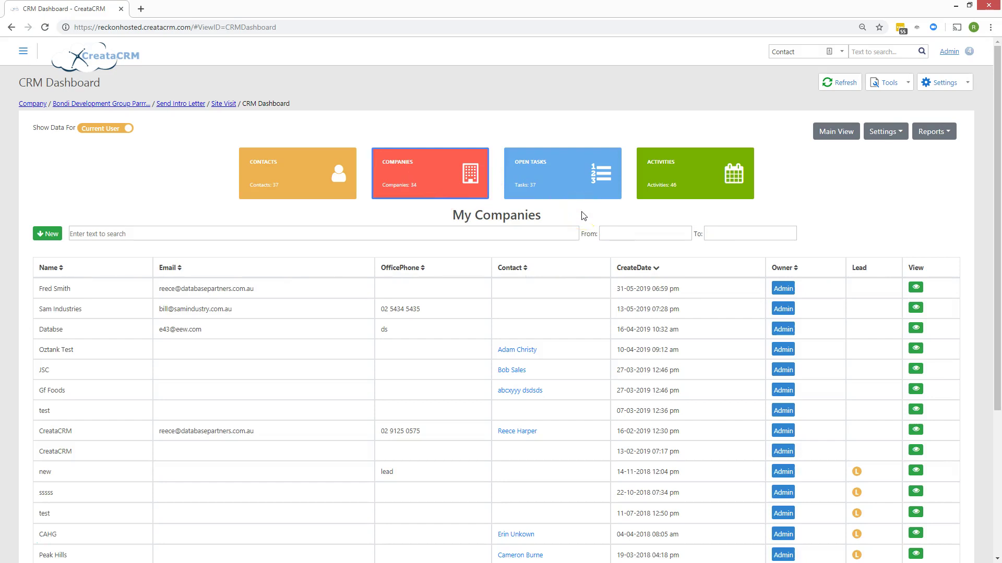
- Sort My Companies by Contact and by CreateDate oldest first, then open Main View
{"action": "left_click", "coordinate": [571, 265]}
{"action": "left_click", "coordinate": [647, 267]}
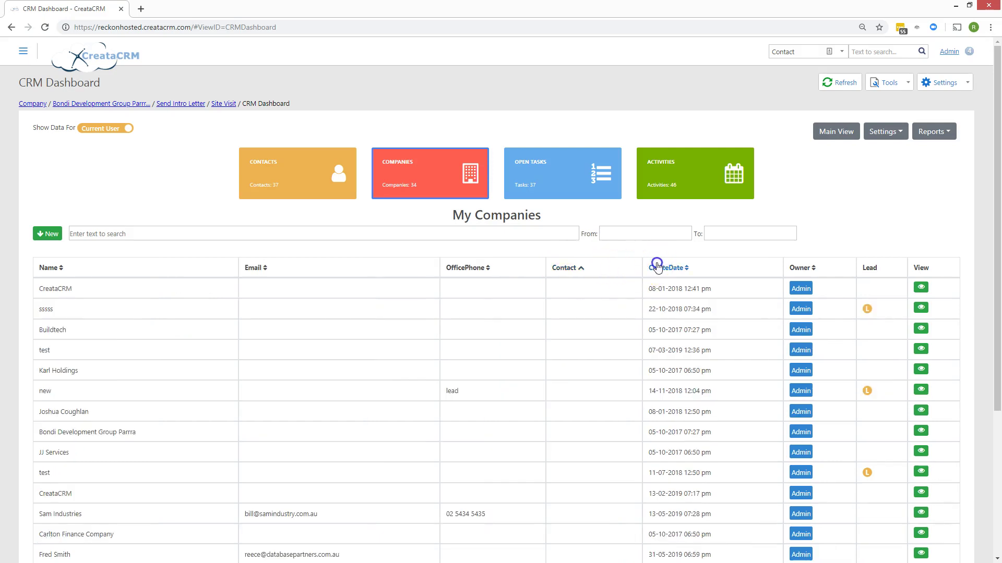
{"action": "left_click", "coordinate": [569, 265]}
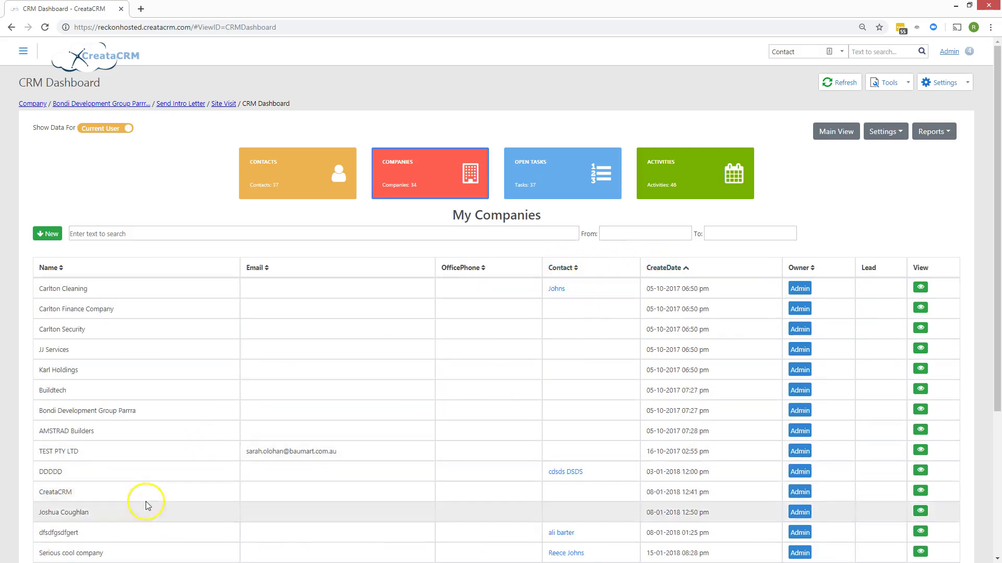
{"action": "left_click", "coordinate": [826, 133]}
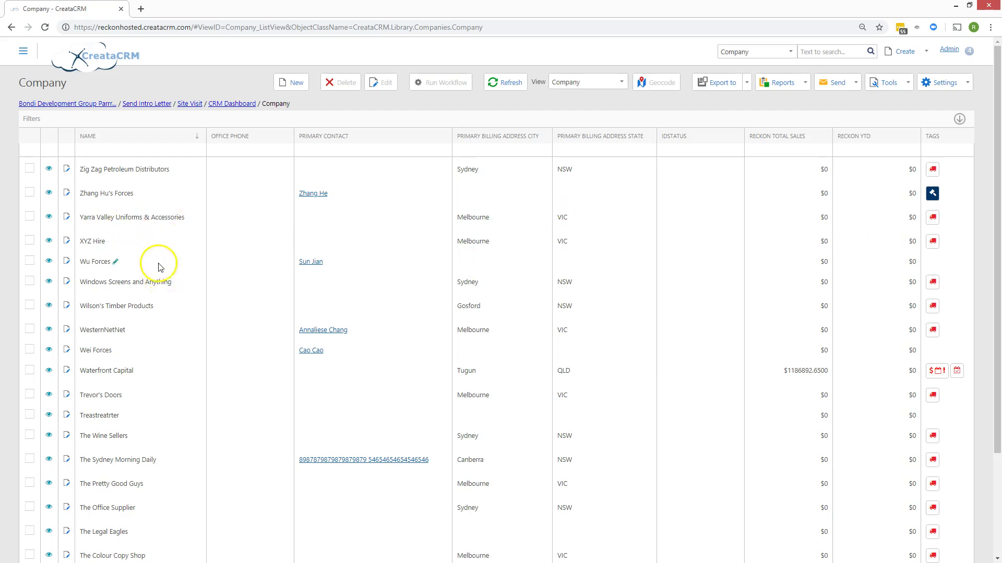
- Rename Windows Screens and Anything to 'Windows Screens and Anythingff' and set its state to SA
{"action": "left_click", "coordinate": [176, 282]}
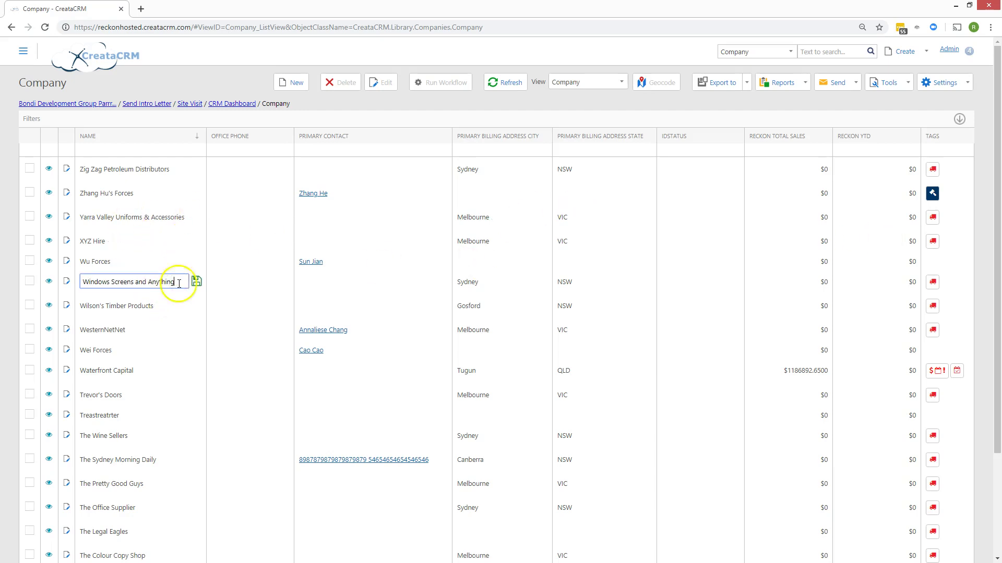
{"action": "type", "text": "ff"}
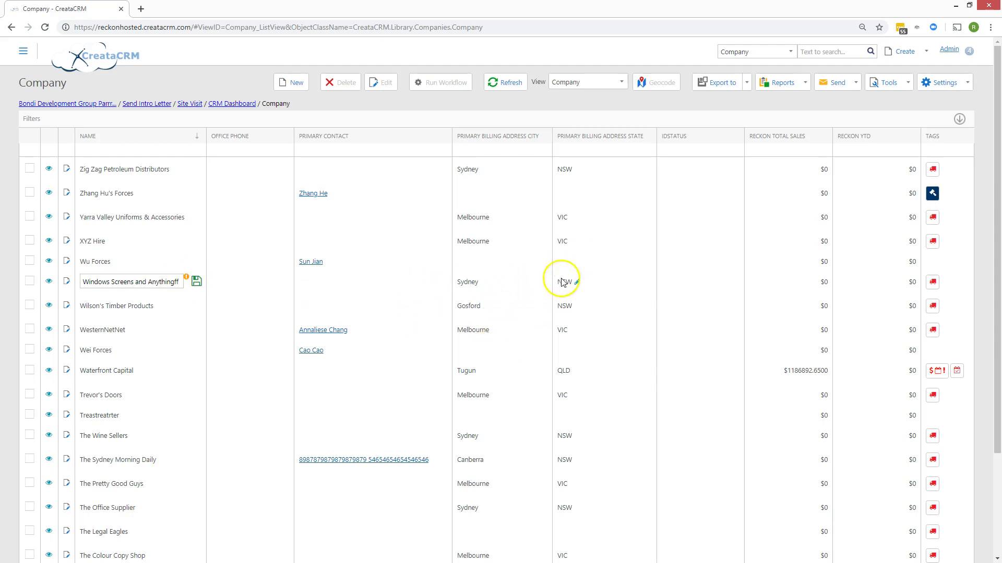
{"action": "left_click", "coordinate": [578, 283]}
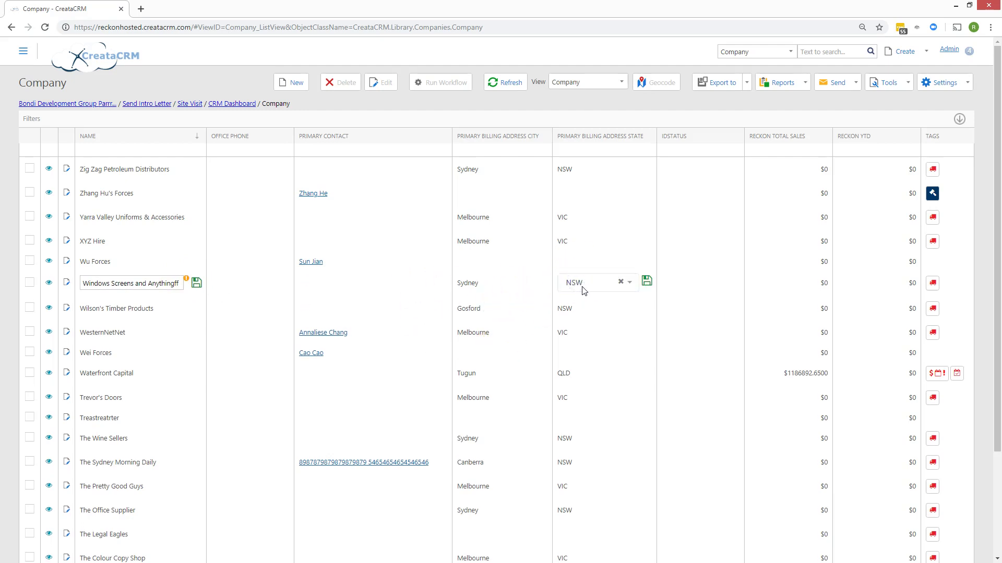
{"action": "left_click", "coordinate": [583, 284]}
{"action": "left_click", "coordinate": [584, 356]}
- Choose a new primary contact for Yarra Valley and save both company edits
{"action": "left_click", "coordinate": [304, 215]}
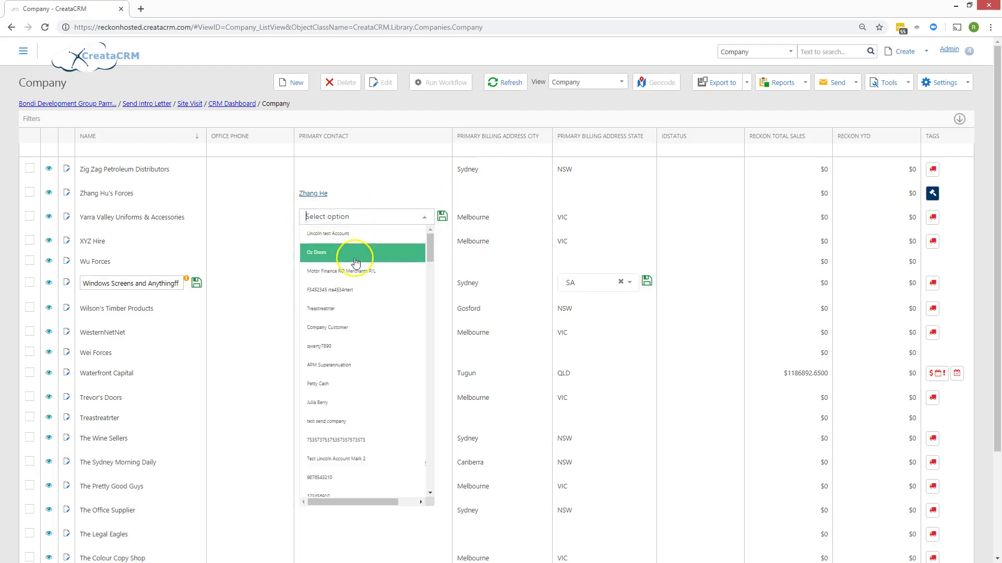
{"action": "scroll", "coordinate": [354, 311], "scroll_direction": "down", "scroll_amount": 3}
{"action": "scroll", "coordinate": [354, 311], "scroll_direction": "down", "scroll_amount": 3}
{"action": "left_click", "coordinate": [353, 292]}
{"action": "left_click", "coordinate": [442, 217]}
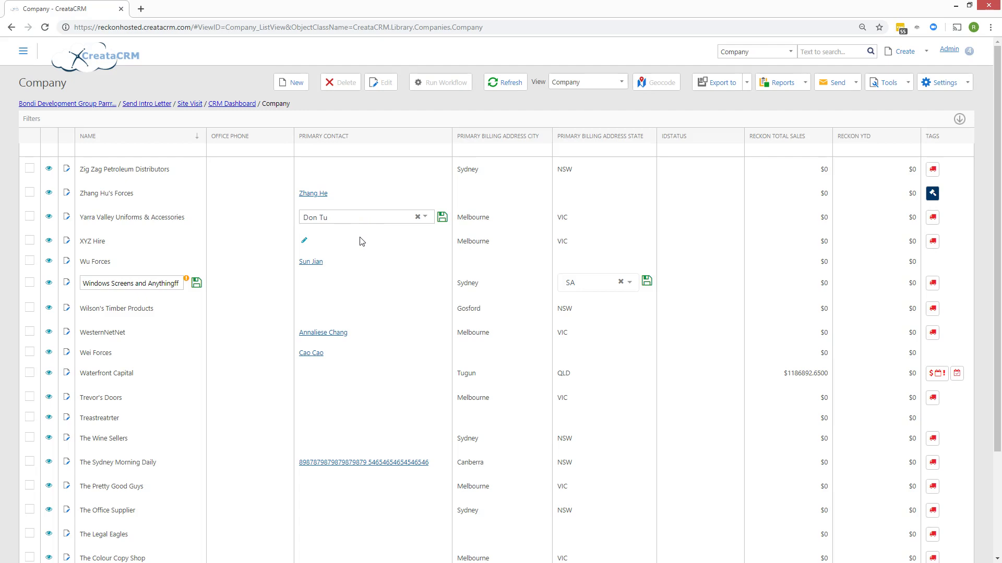
{"action": "left_click", "coordinate": [196, 282]}
- Try filtering companies by name and by primary contact 'reece', then clear the filters
{"action": "left_click", "coordinate": [84, 150]}
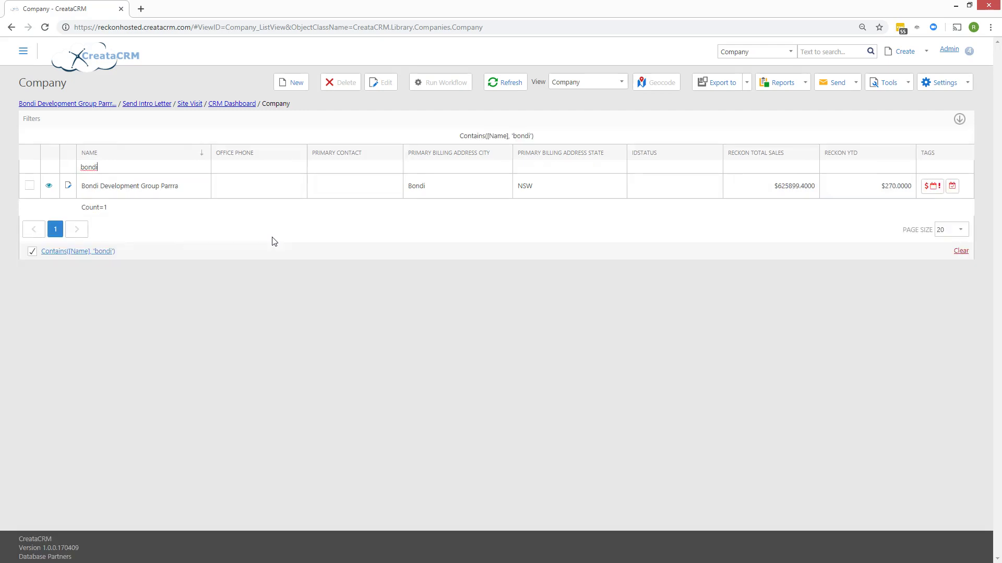
{"action": "left_click_drag", "start_coordinate": [124, 166], "coordinate": [68, 155]}
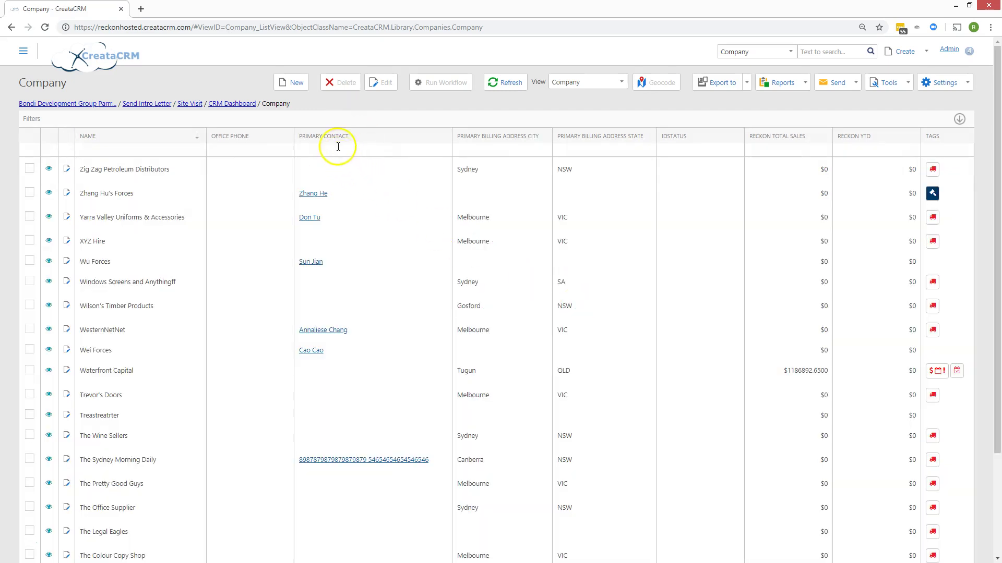
{"action": "left_click", "coordinate": [338, 147]}
{"action": "type", "text": "reece"}
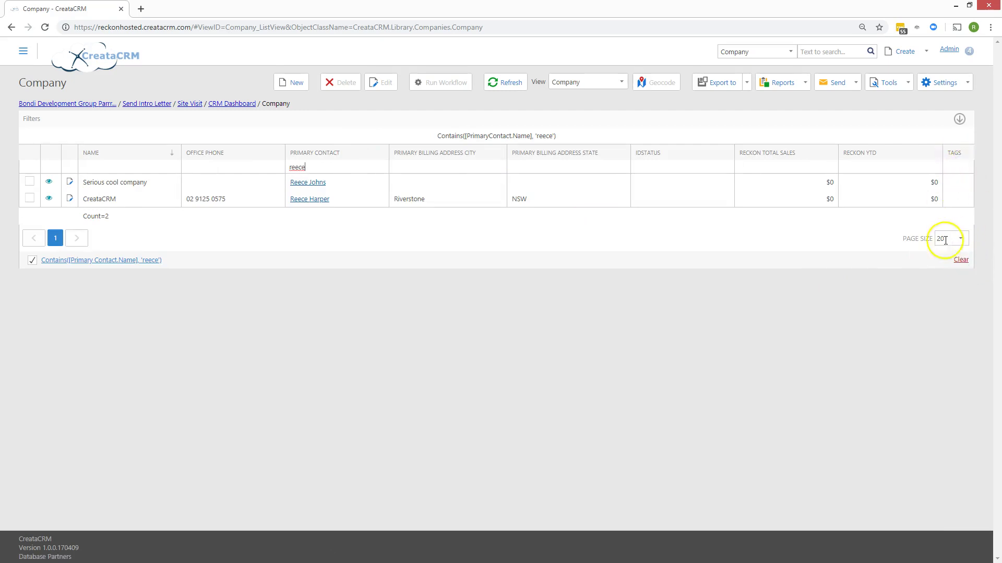
{"action": "left_click", "coordinate": [959, 259]}
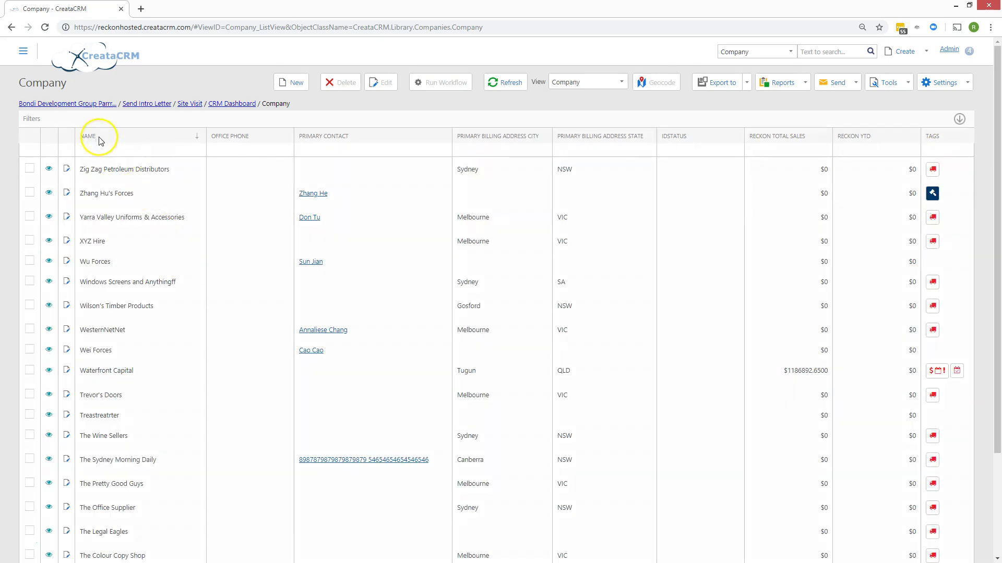
- Sort companies by Name, adjust the name filter, and return to the CRM Dashboard
{"action": "left_click", "coordinate": [107, 152]}
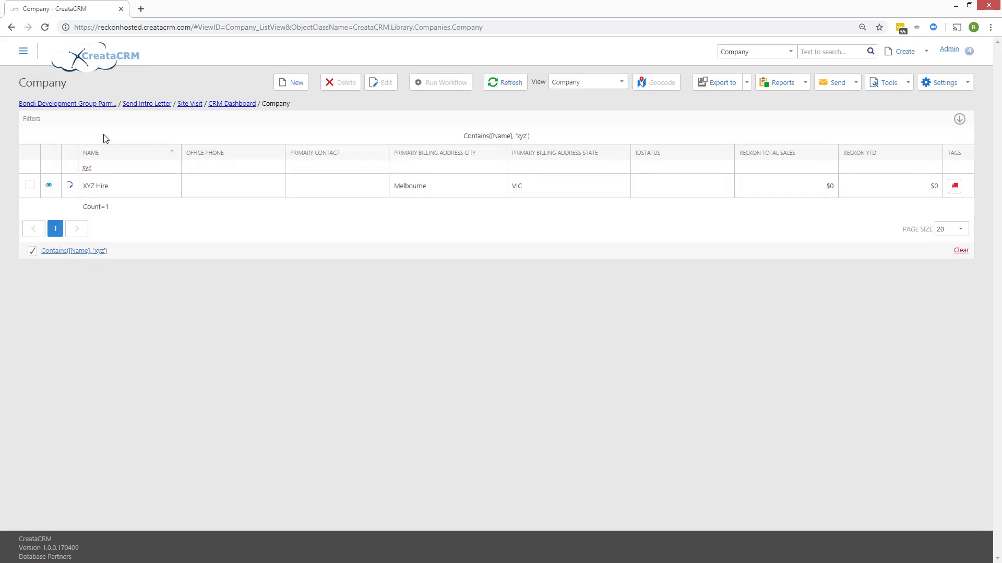
{"action": "left_click_drag", "start_coordinate": [108, 166], "coordinate": [56, 165]}
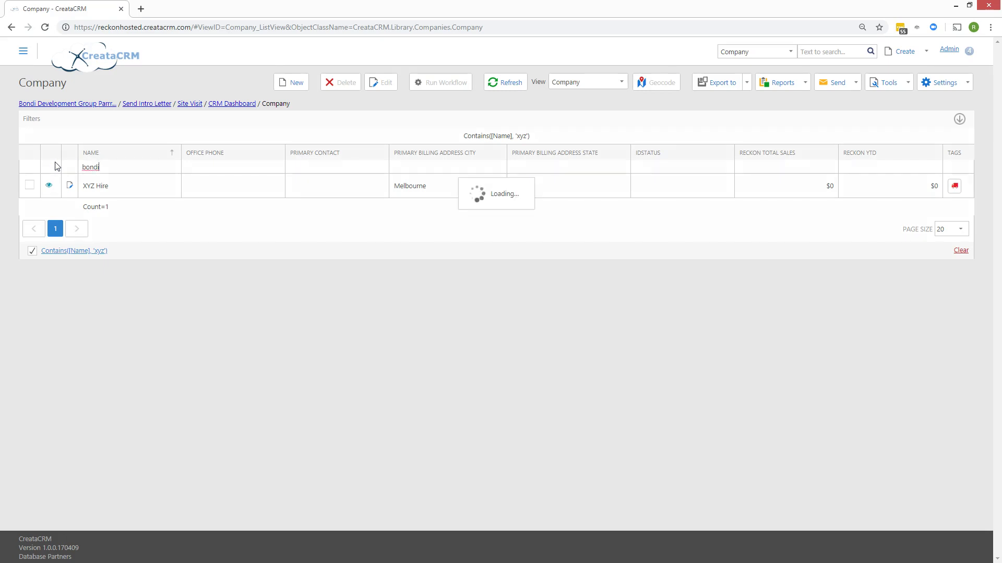
{"action": "left_click", "coordinate": [199, 222]}
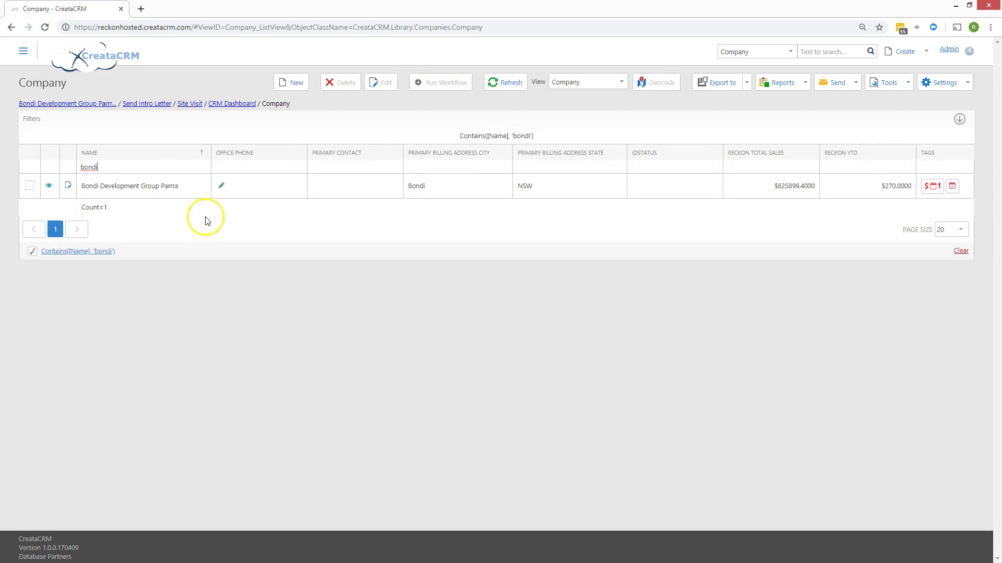
{"action": "left_click", "coordinate": [238, 102]}
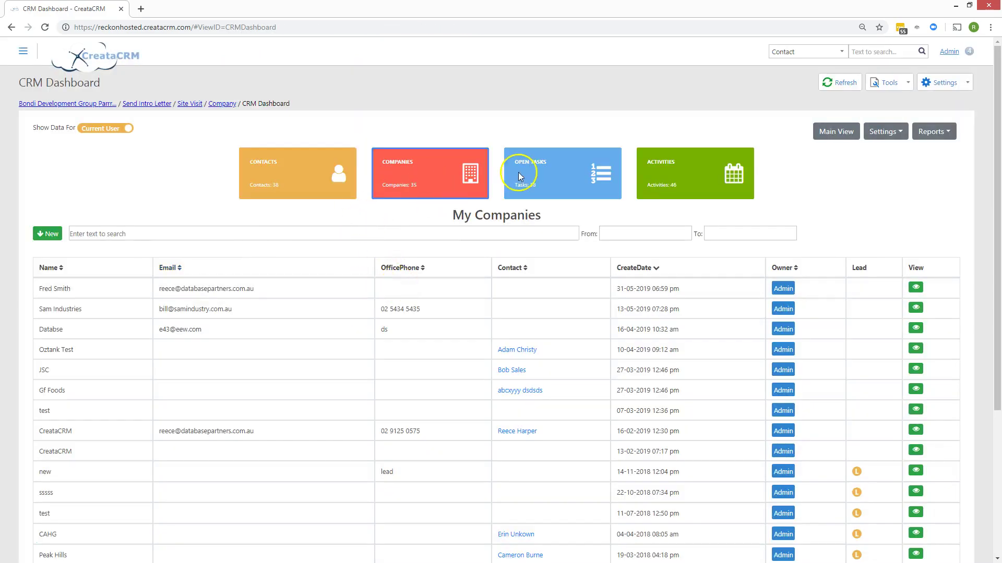
- Cycle the dashboard through Open Tasks, Contacts, Activities and My Companies, then show the full Company list
{"action": "left_click", "coordinate": [518, 172]}
{"action": "left_click", "coordinate": [274, 149]}
{"action": "left_click", "coordinate": [658, 172]}
{"action": "left_click", "coordinate": [432, 168]}
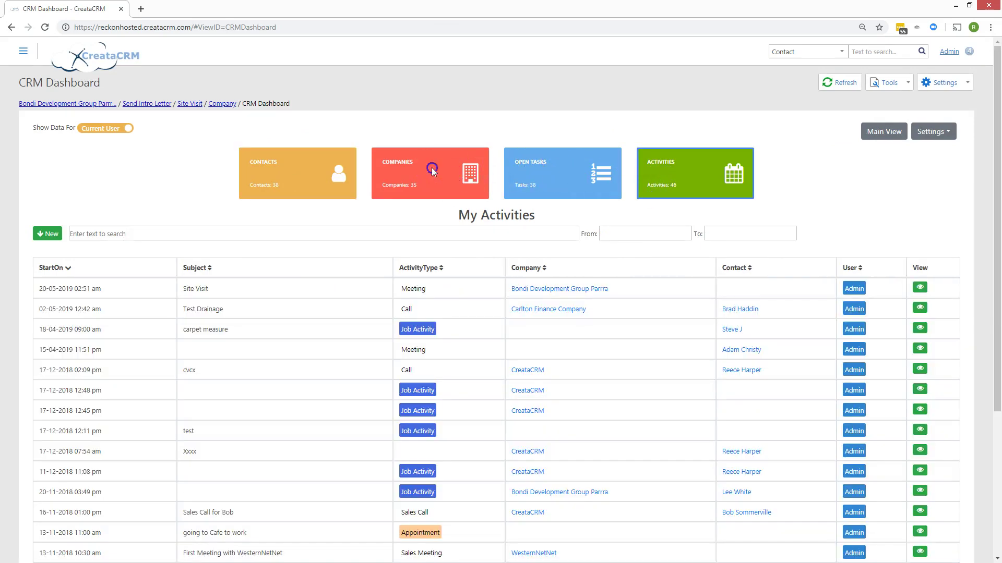
{"action": "left_click", "coordinate": [838, 132]}
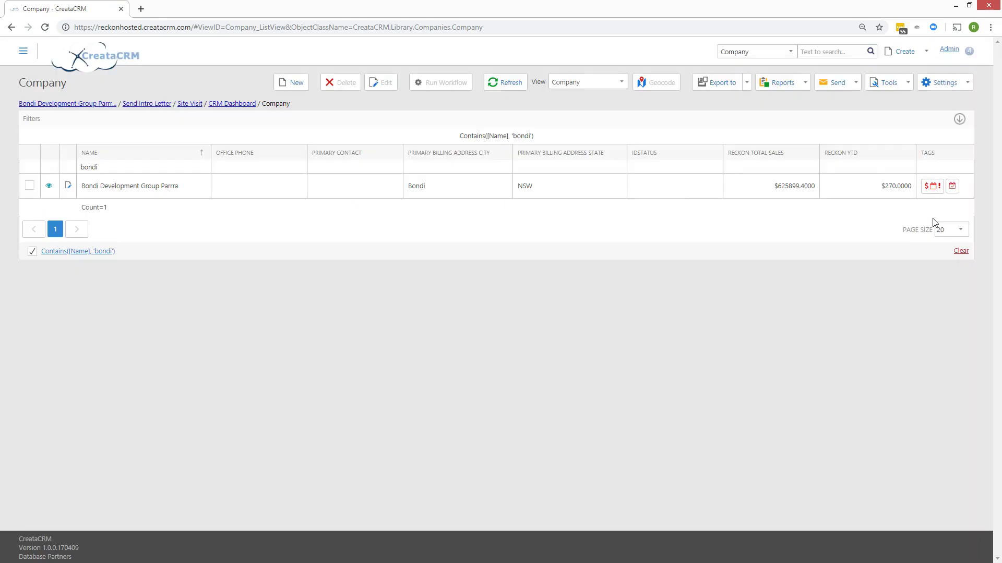
- Try adding the BO FULL NAME column through the Column Chooser, then close it
{"action": "right_click", "coordinate": [680, 152]}
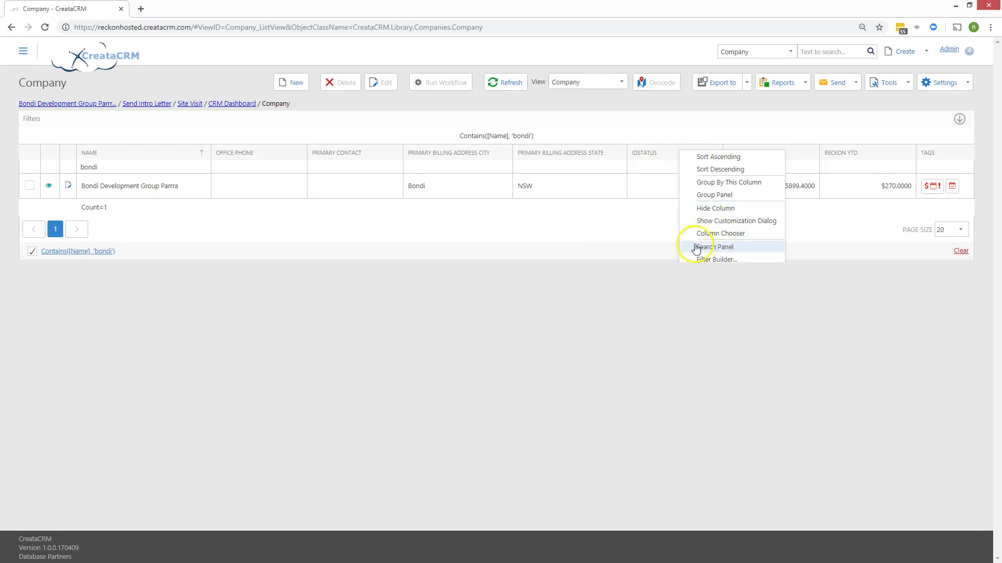
{"action": "right_click", "coordinate": [575, 153]}
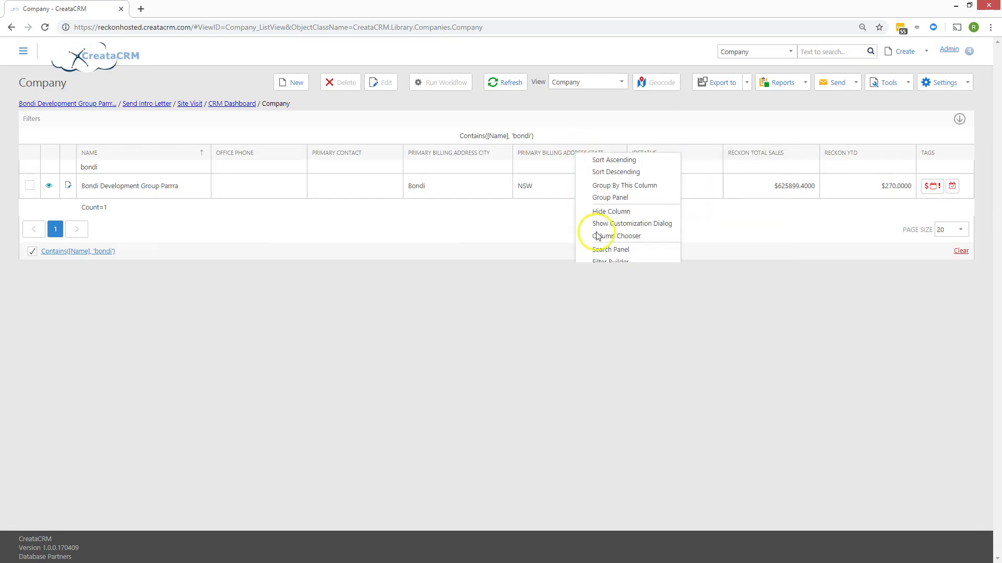
{"action": "left_click", "coordinate": [614, 236]}
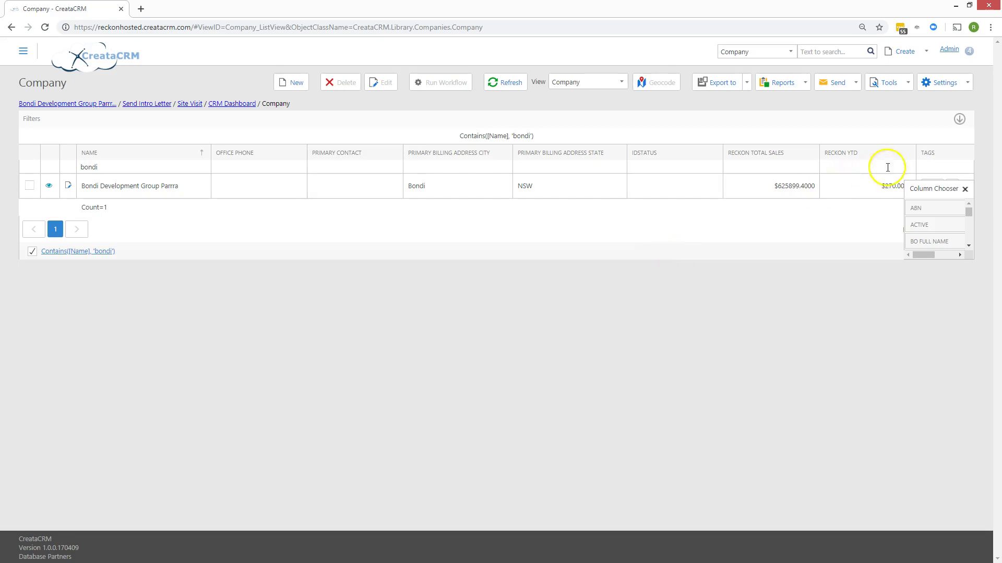
{"action": "left_click_drag", "start_coordinate": [921, 190], "coordinate": [651, 190]}
{"action": "left_click_drag", "start_coordinate": [665, 232], "coordinate": [685, 216]}
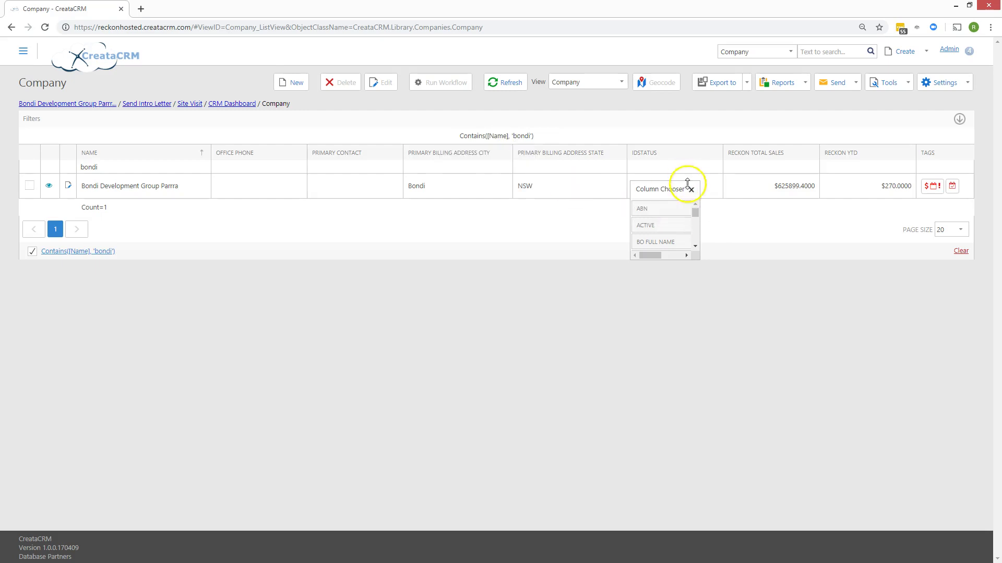
{"action": "left_click", "coordinate": [691, 189]}
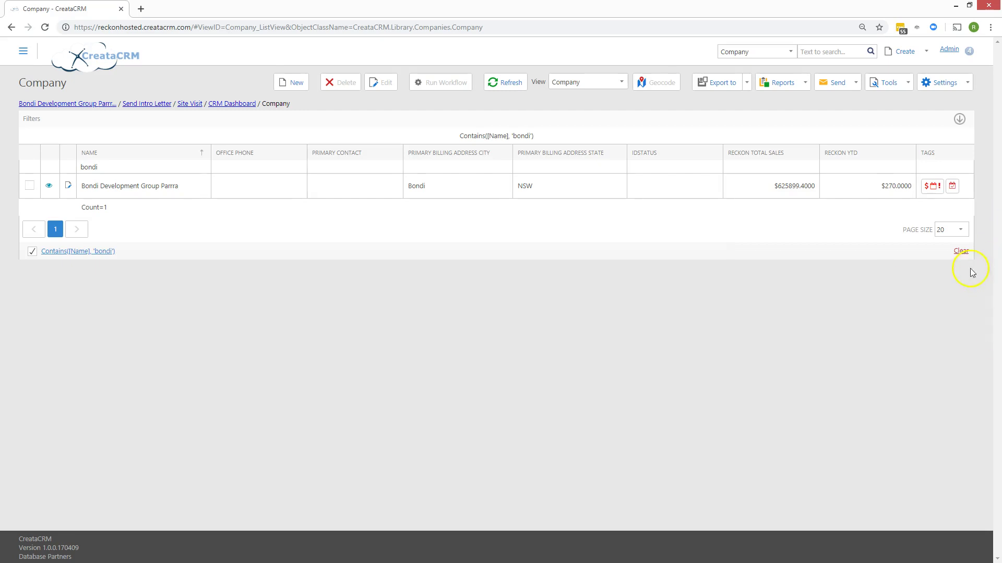
- Clear the bondi name filter so all 186 companies are listed
{"action": "left_click", "coordinate": [954, 230]}
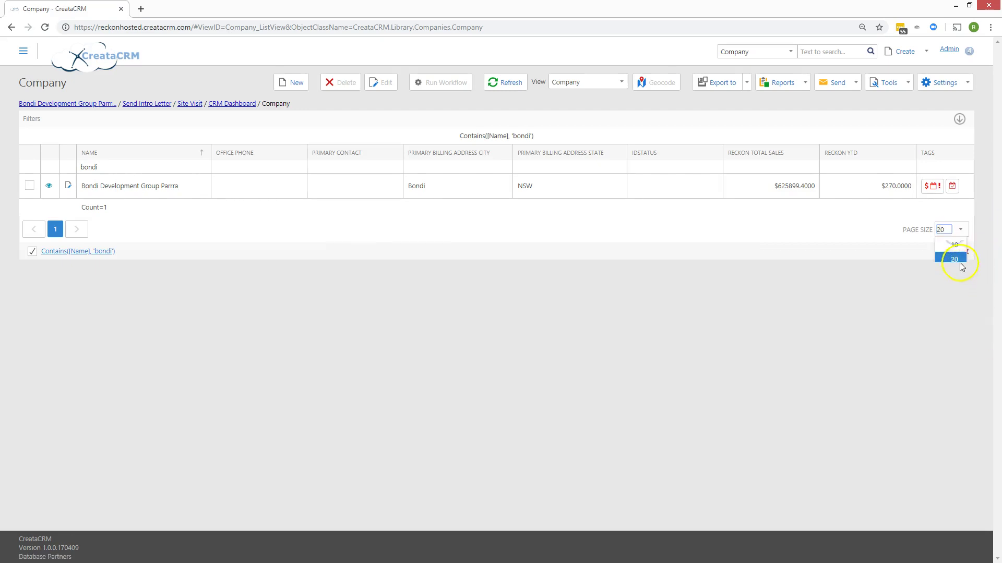
{"action": "left_click", "coordinate": [956, 229]}
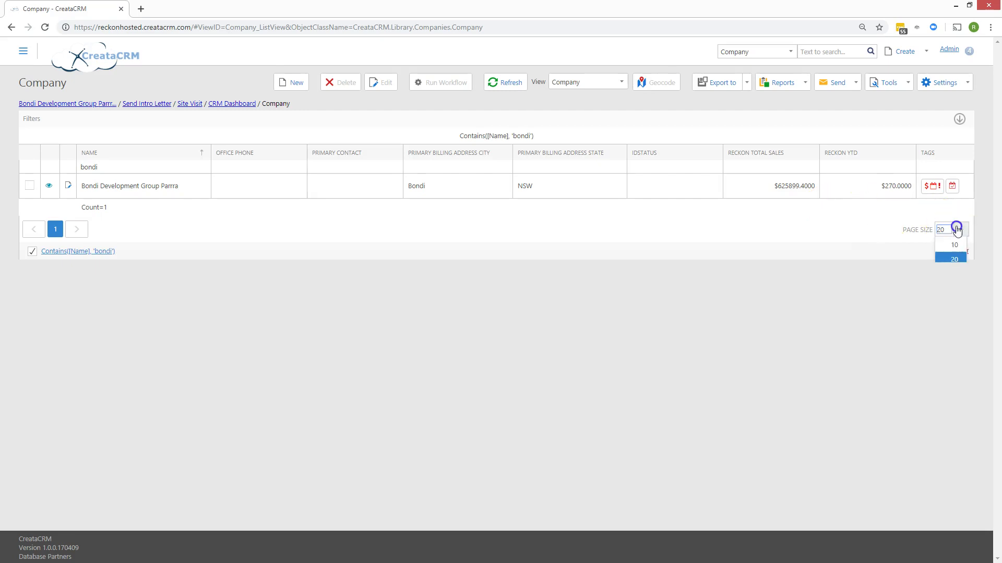
{"action": "left_click", "coordinate": [851, 221]}
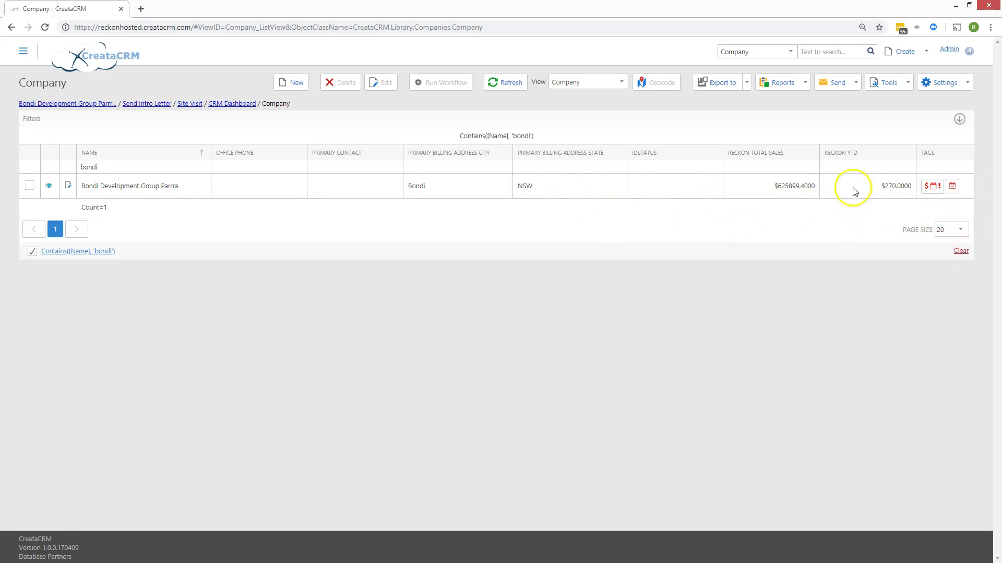
{"action": "left_click", "coordinate": [961, 252]}
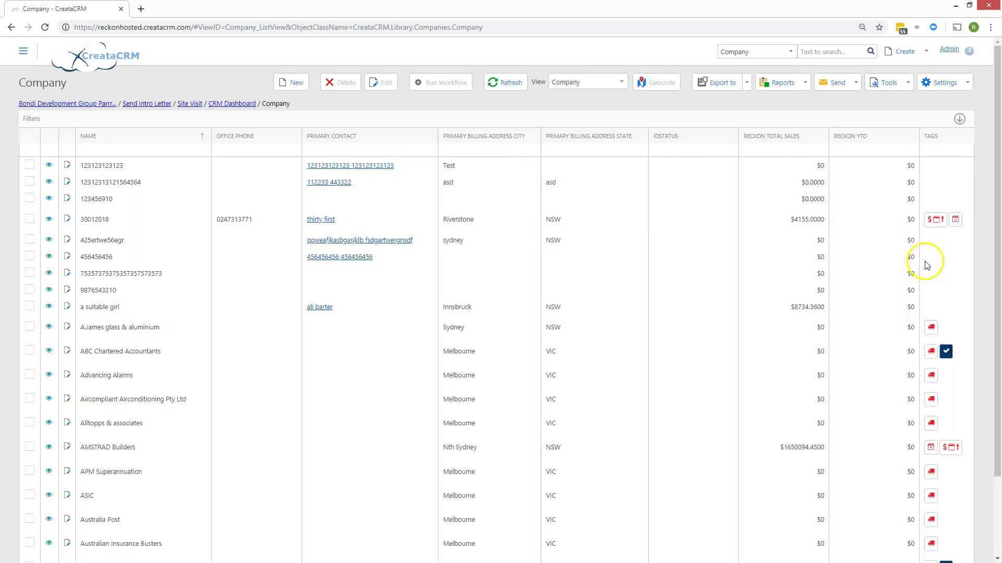
- Set the Company list page size to 10 companies per page
{"action": "scroll", "coordinate": [919, 261], "scroll_direction": "down", "scroll_amount": 5}
{"action": "left_click", "coordinate": [959, 515]}
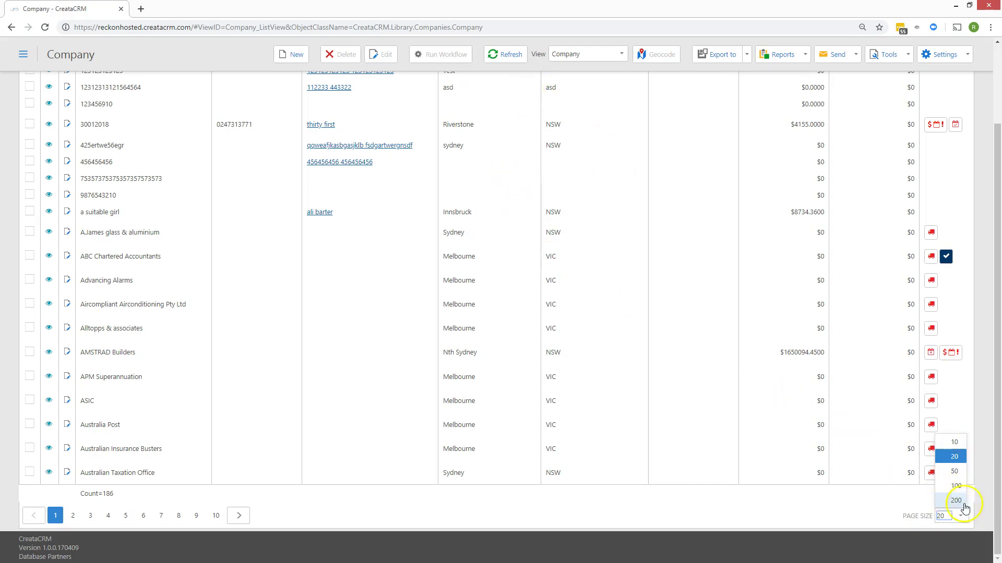
{"action": "left_click", "coordinate": [787, 507]}
{"action": "scroll", "coordinate": [796, 509], "scroll_direction": "up", "scroll_amount": 2}
{"action": "scroll", "coordinate": [794, 509], "scroll_direction": "down", "scroll_amount": 2}
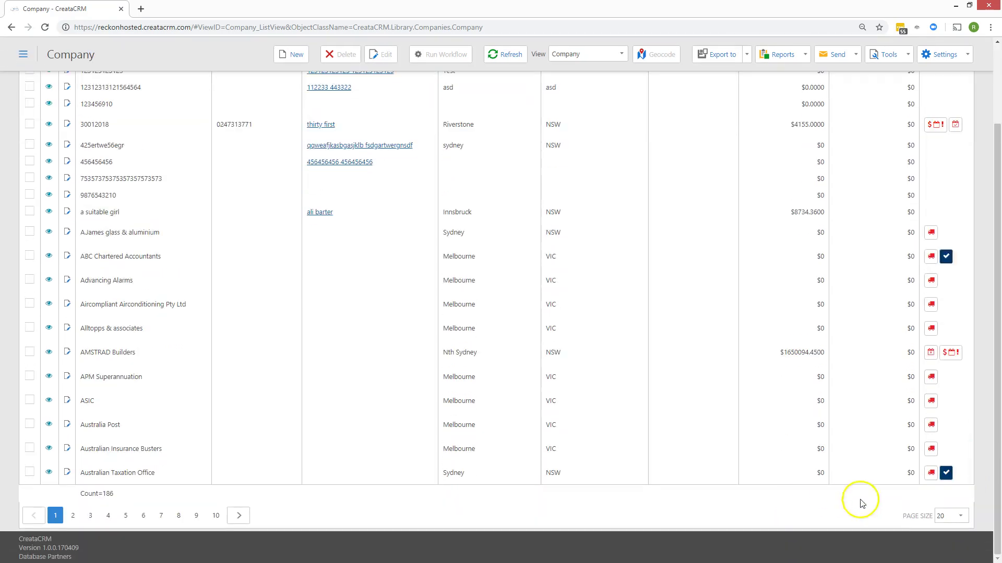
{"action": "left_click", "coordinate": [954, 516]}
{"action": "left_click", "coordinate": [955, 442]}
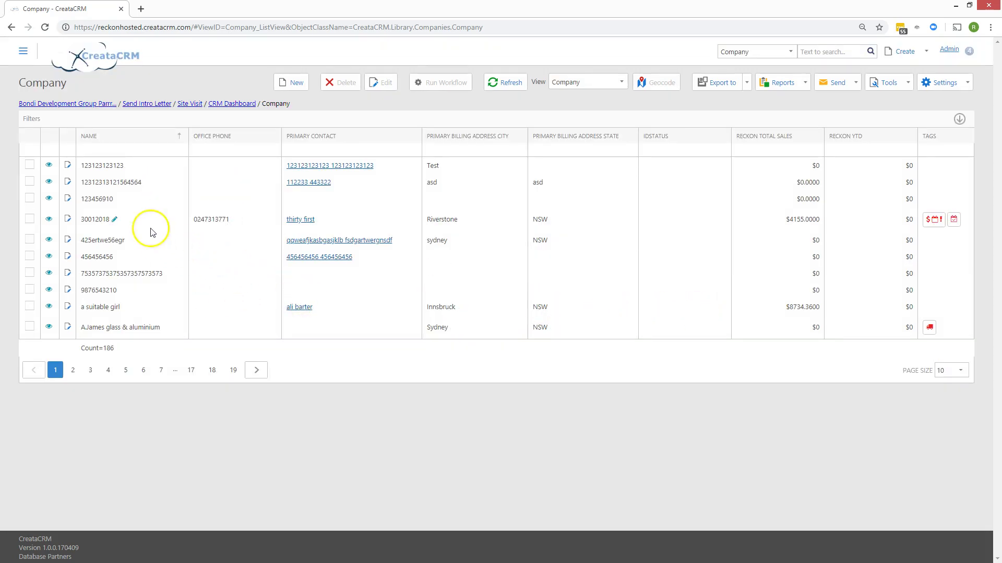
- Filter company names to bondi and open the Bondi Development Group Parrra record
{"action": "left_click", "coordinate": [97, 151]}
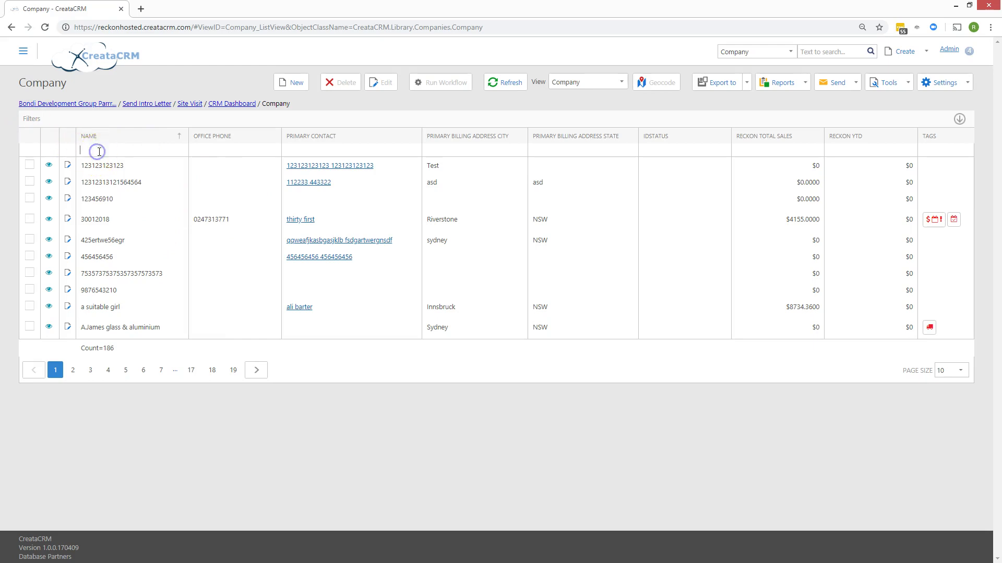
{"action": "type", "text": "bondi"}
{"action": "left_click", "coordinate": [139, 189]}
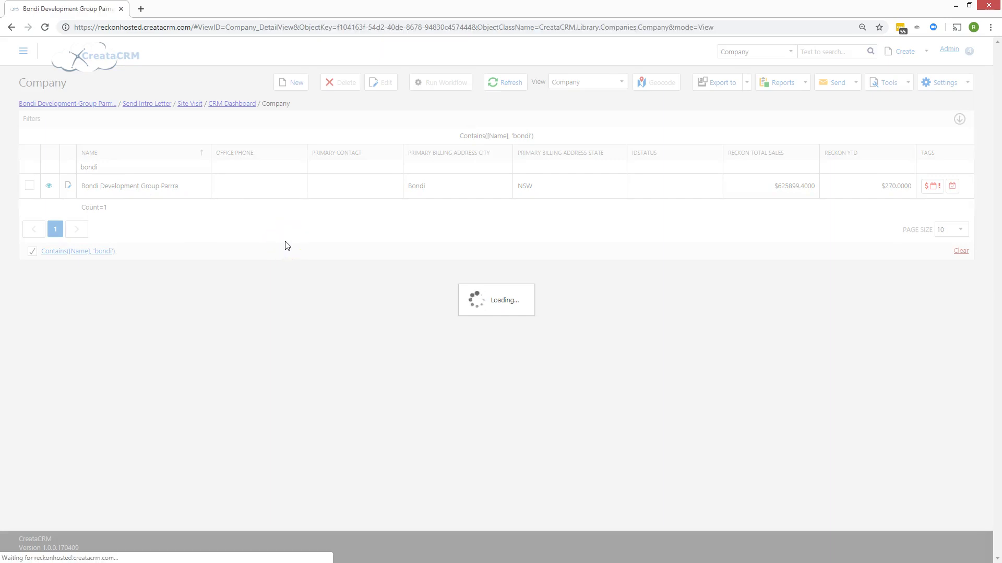
- Scroll through the Bondi Development Group Parrra record and load more Timeline entries
{"action": "scroll", "coordinate": [286, 250], "scroll_direction": "down", "scroll_amount": 3}
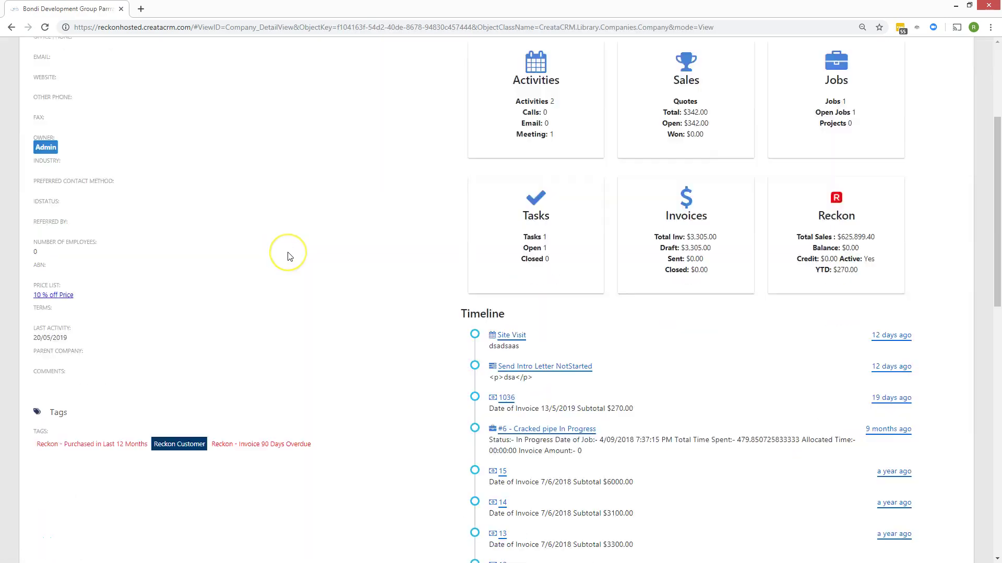
{"action": "scroll", "coordinate": [290, 257], "scroll_direction": "up", "scroll_amount": 3}
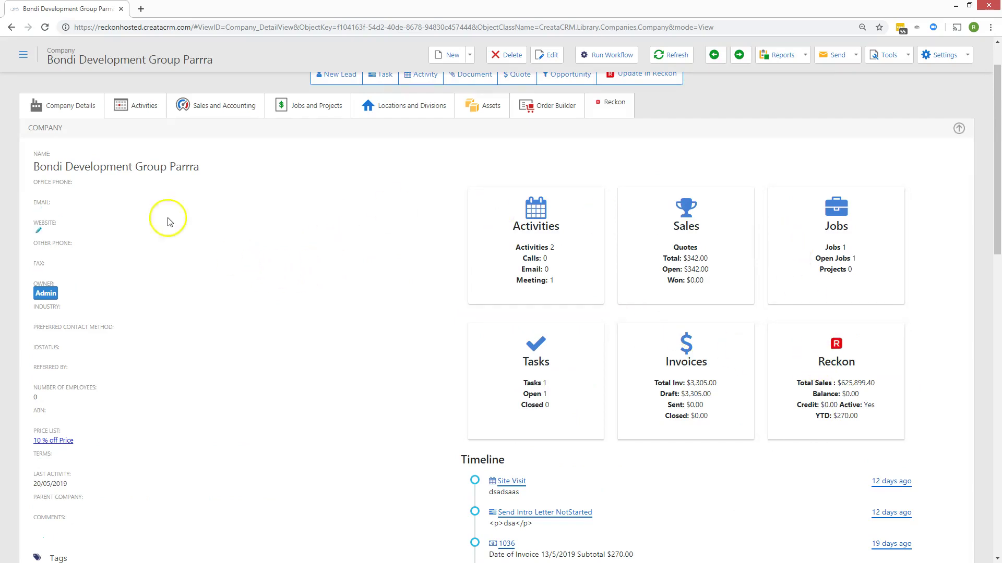
{"action": "scroll", "coordinate": [149, 217], "scroll_direction": "down", "scroll_amount": 3}
{"action": "scroll", "coordinate": [152, 219], "scroll_direction": "up", "scroll_amount": 3}
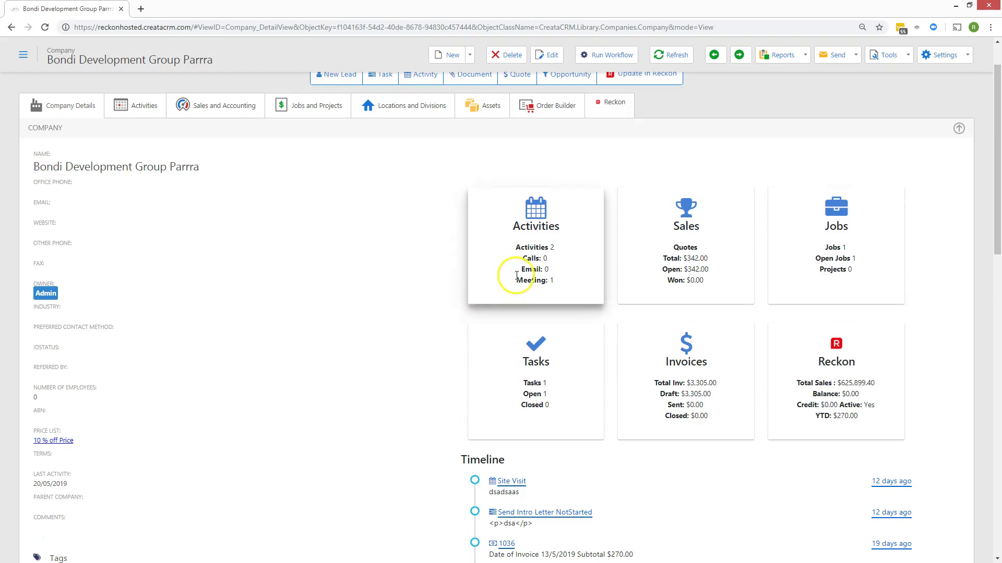
{"action": "left_click", "coordinate": [540, 294]}
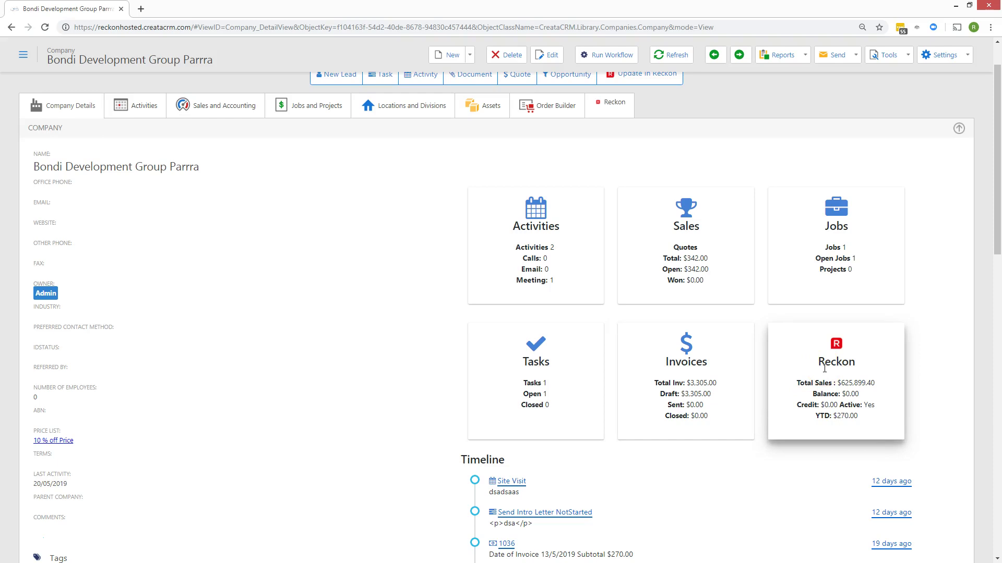
{"action": "scroll", "coordinate": [783, 219], "scroll_direction": "down", "scroll_amount": 4}
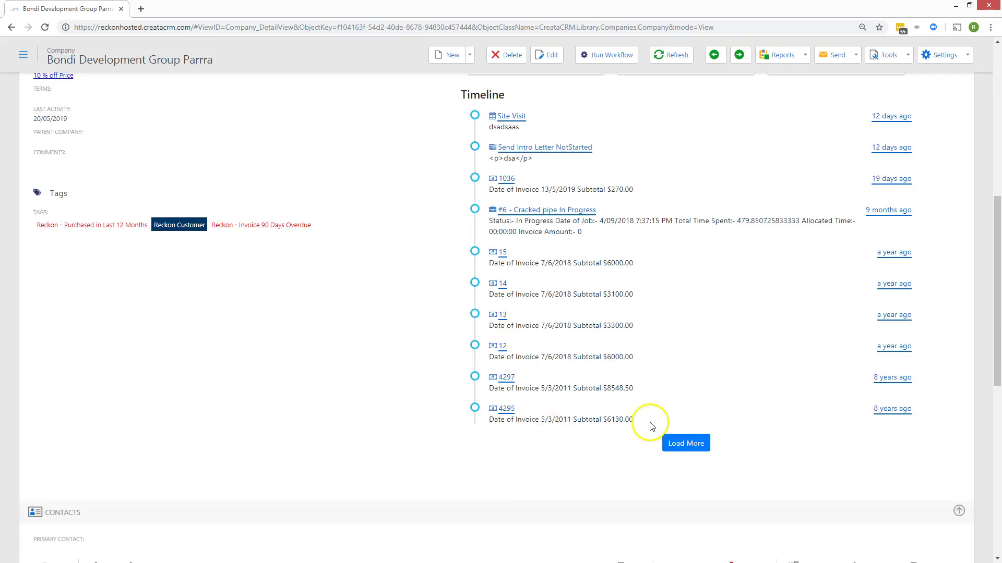
{"action": "left_click", "coordinate": [674, 442]}
{"action": "scroll", "coordinate": [672, 436], "scroll_direction": "down", "scroll_amount": 3}
{"action": "scroll", "coordinate": [672, 436], "scroll_direction": "up", "scroll_amount": 15}
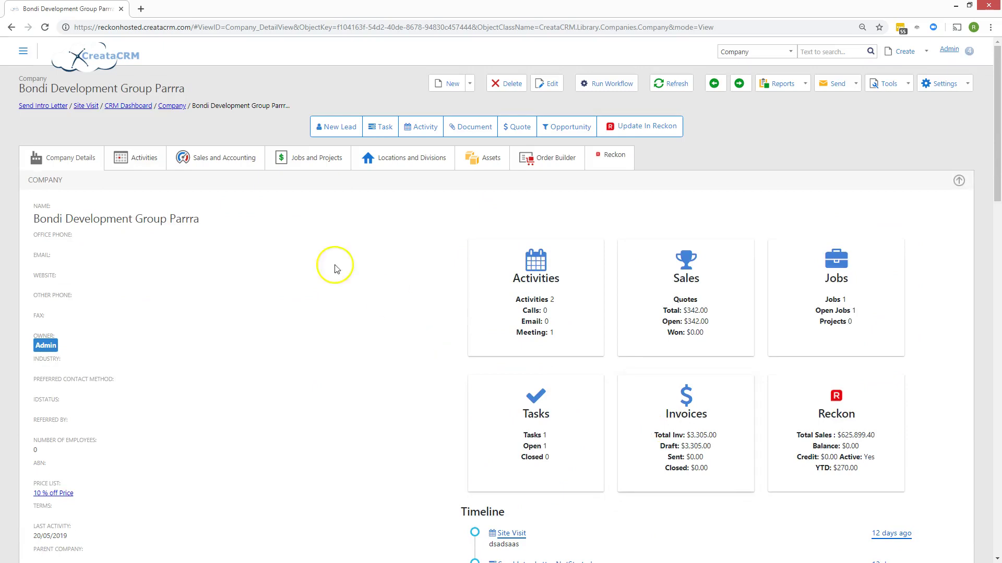
{"action": "scroll", "coordinate": [201, 302], "scroll_direction": "down", "scroll_amount": 15}
{"action": "scroll", "coordinate": [214, 311], "scroll_direction": "down", "scroll_amount": 5}
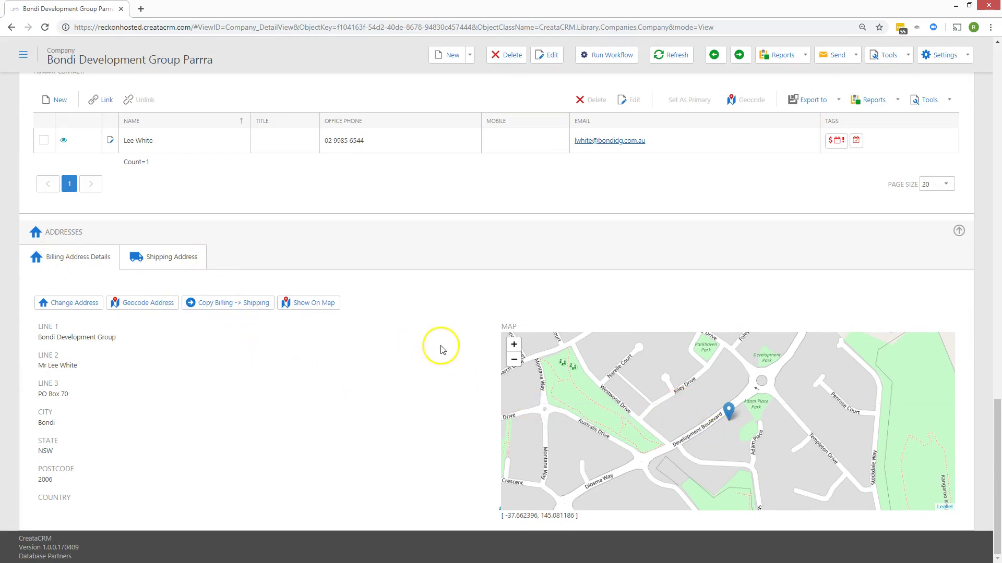
{"action": "scroll", "coordinate": [438, 313], "scroll_direction": "up", "scroll_amount": 15}
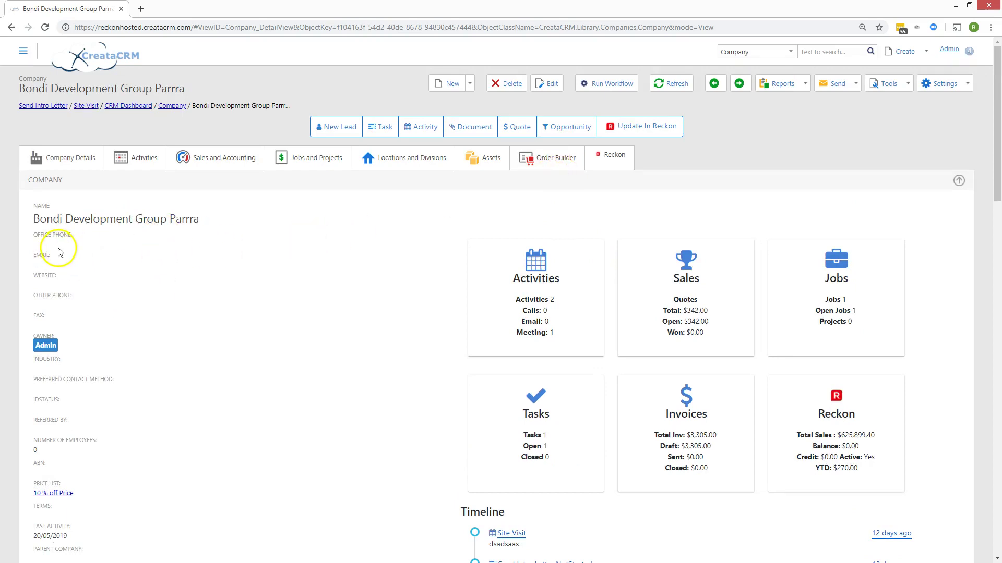
{"action": "left_click", "coordinate": [38, 244]}
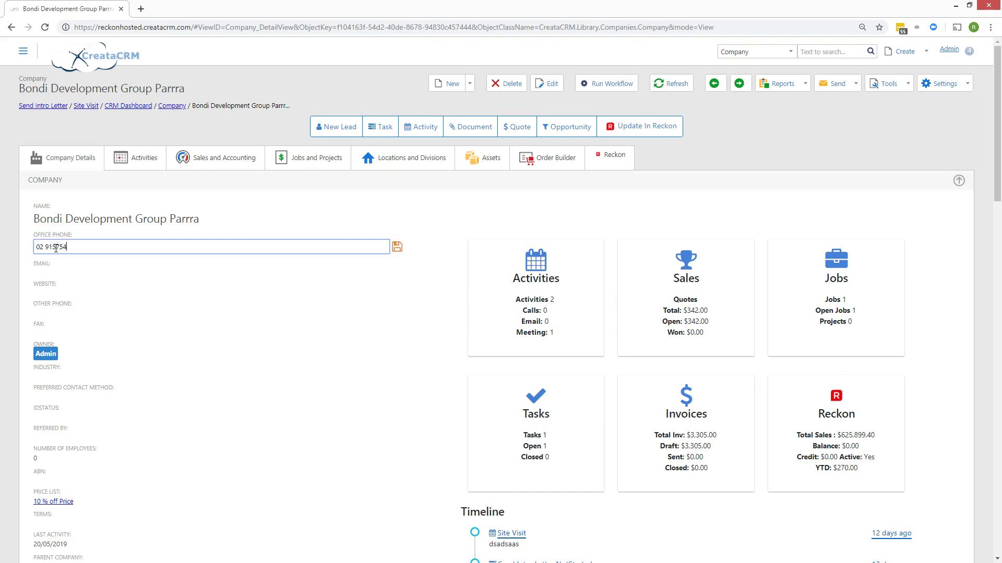
{"action": "left_click", "coordinate": [397, 247]}
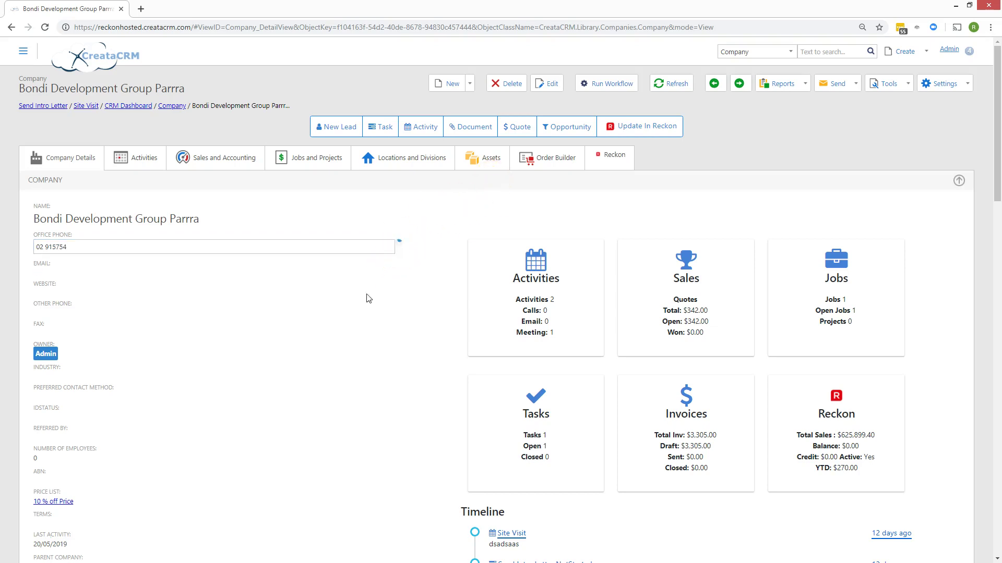
{"action": "scroll", "coordinate": [358, 298], "scroll_direction": "down", "scroll_amount": 3}
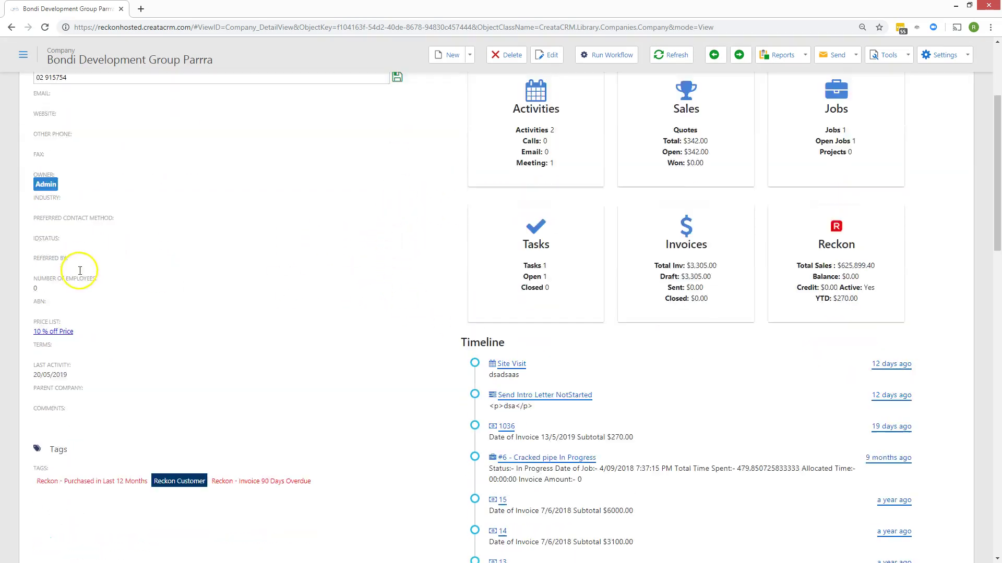
{"action": "scroll", "coordinate": [80, 270], "scroll_direction": "down", "scroll_amount": 1}
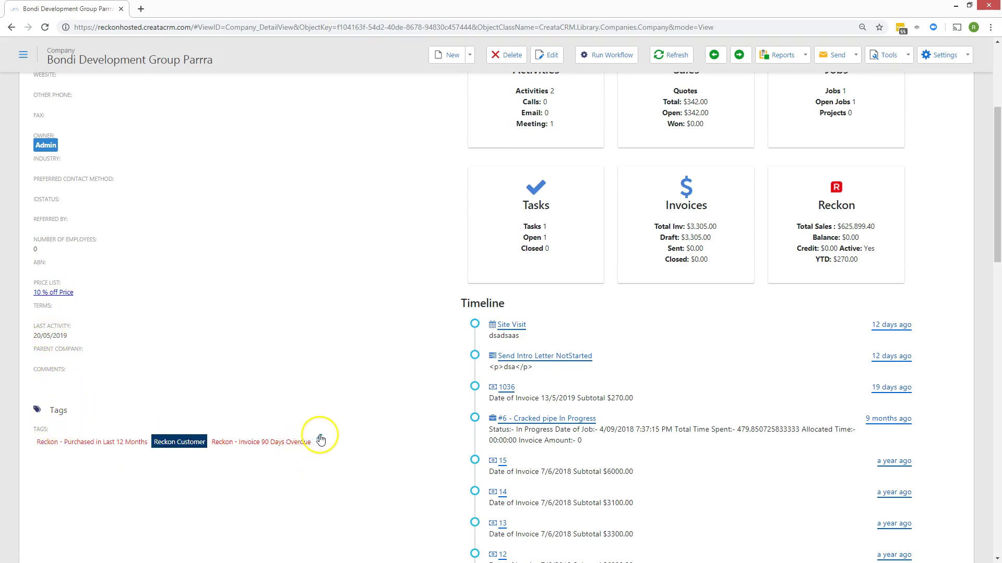
{"action": "left_click", "coordinate": [319, 442]}
- Add the David tag to the company and save the tags
{"action": "left_click", "coordinate": [379, 442]}
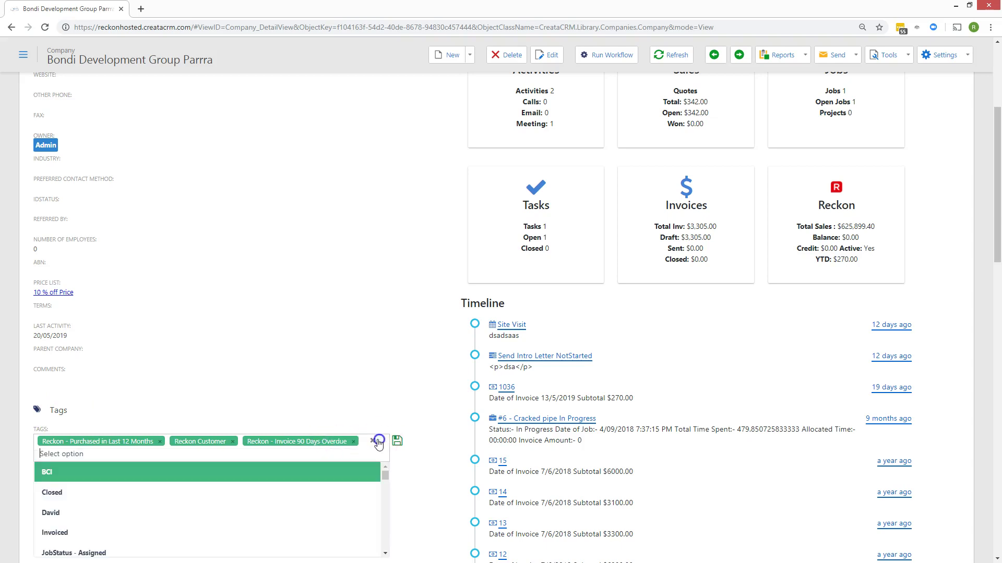
{"action": "left_click", "coordinate": [189, 511]}
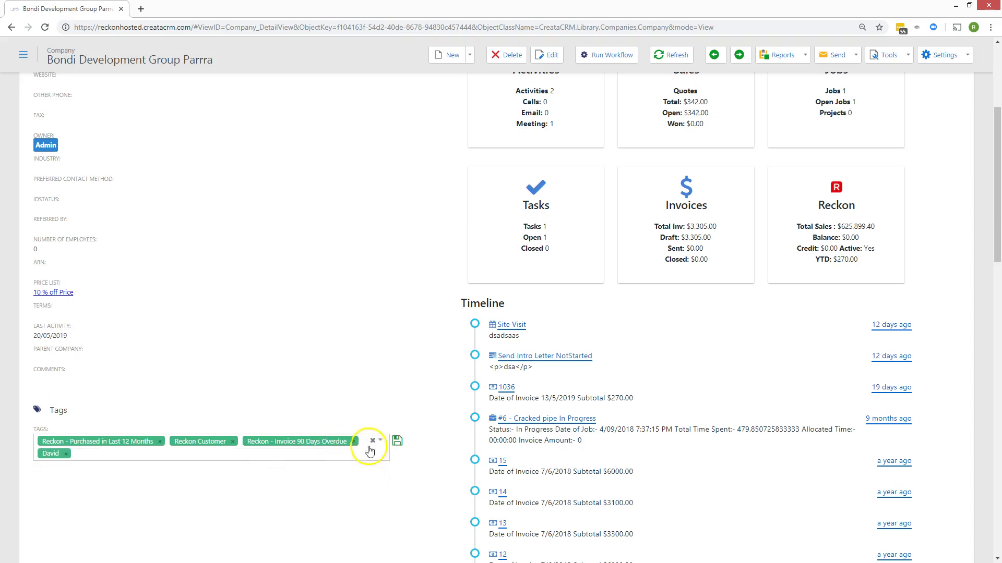
{"action": "left_click", "coordinate": [397, 441]}
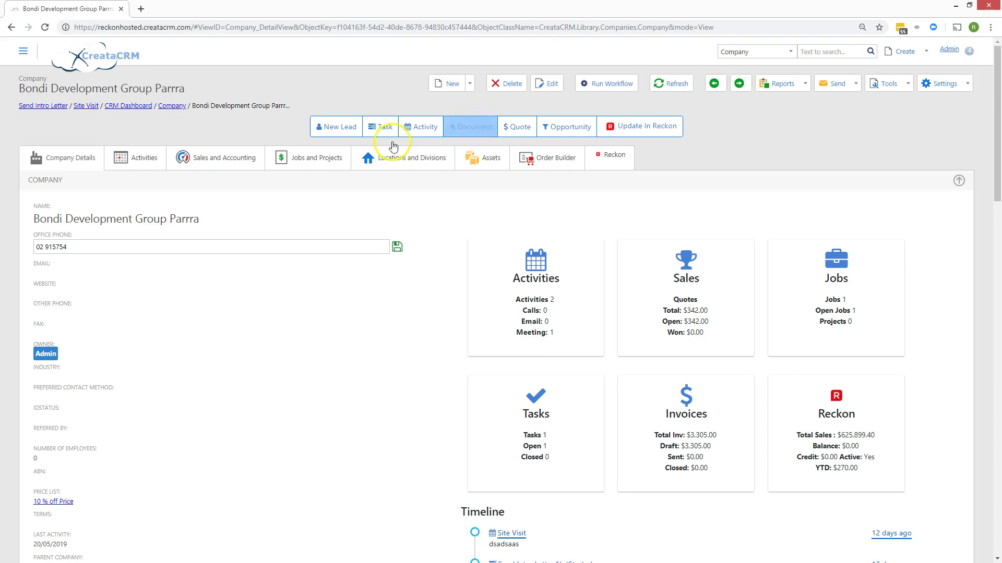
- Switch the CRM Dashboard between My Contacts and My Companies, then return to the Bondi record
{"action": "left_click", "coordinate": [138, 106]}
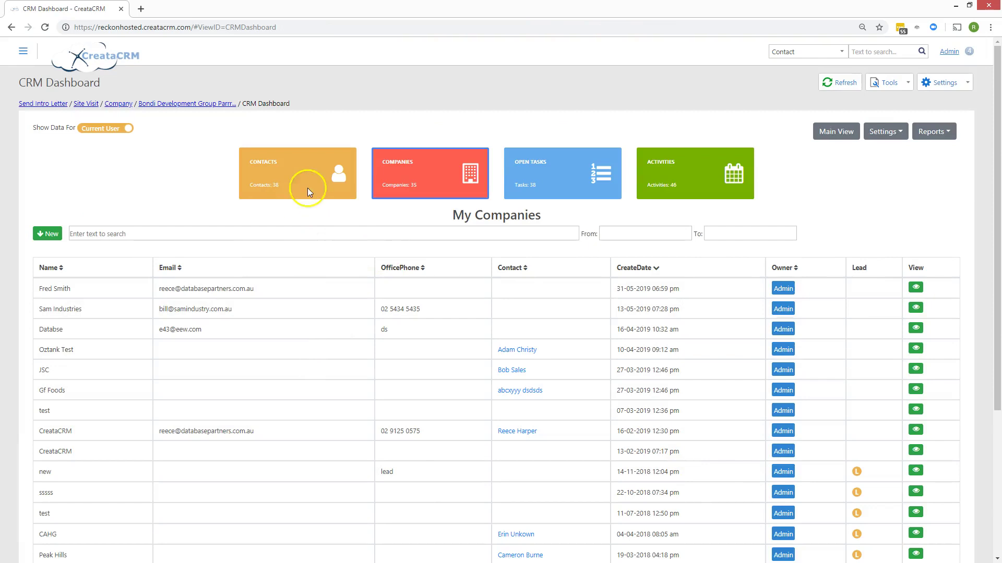
{"action": "left_click", "coordinate": [324, 180]}
{"action": "left_click", "coordinate": [449, 191]}
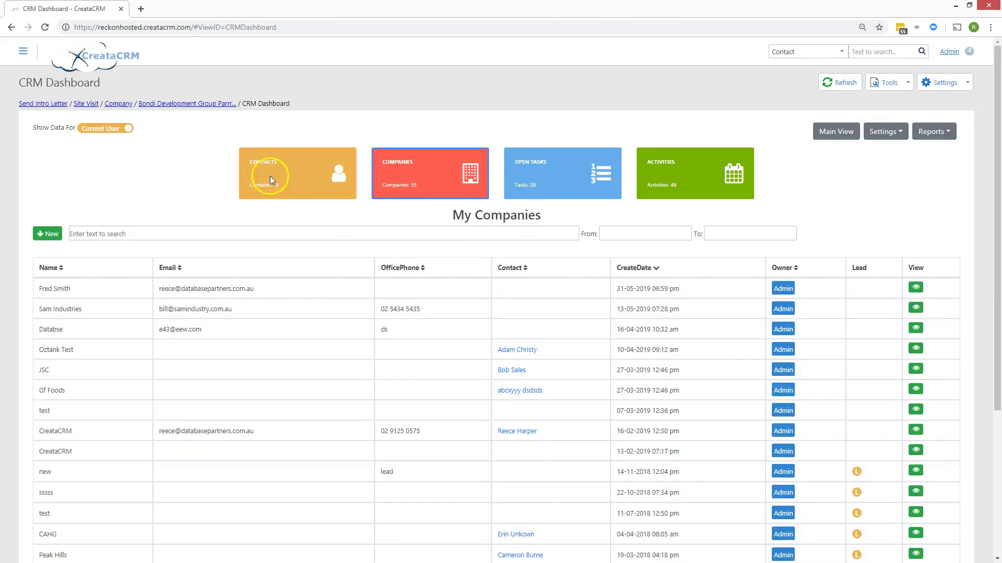
{"action": "left_click", "coordinate": [270, 176]}
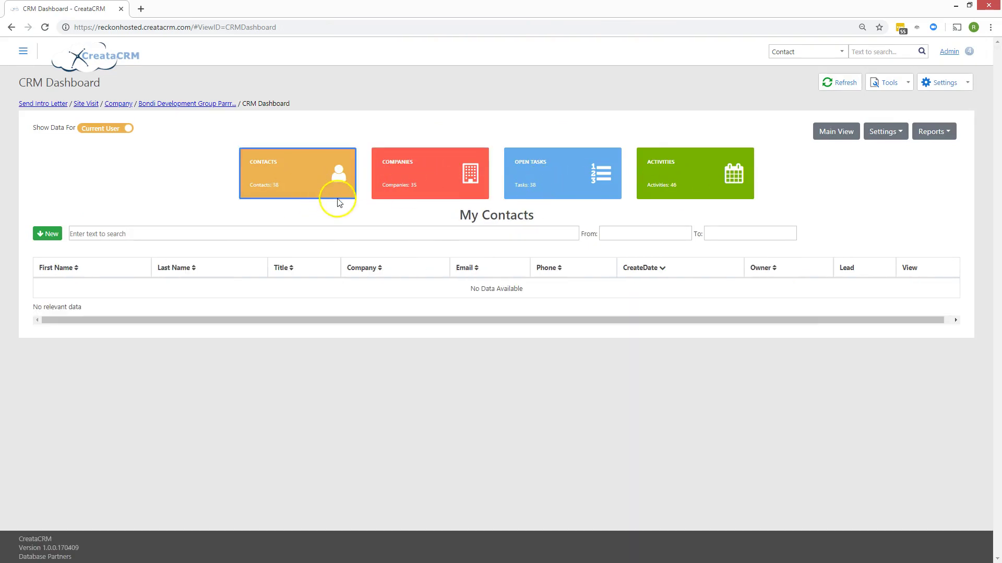
{"action": "left_click", "coordinate": [389, 185]}
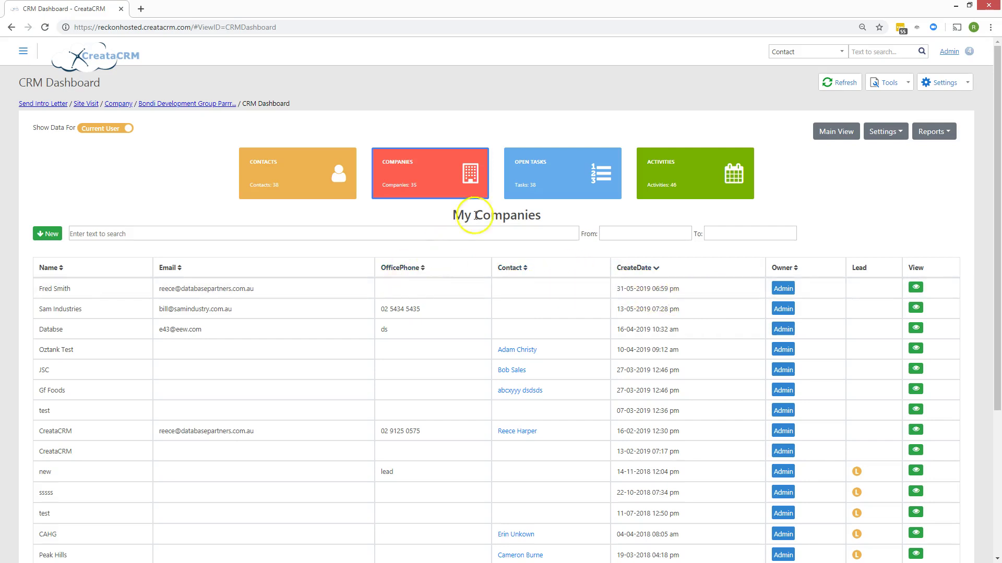
{"action": "left_click", "coordinate": [155, 103]}
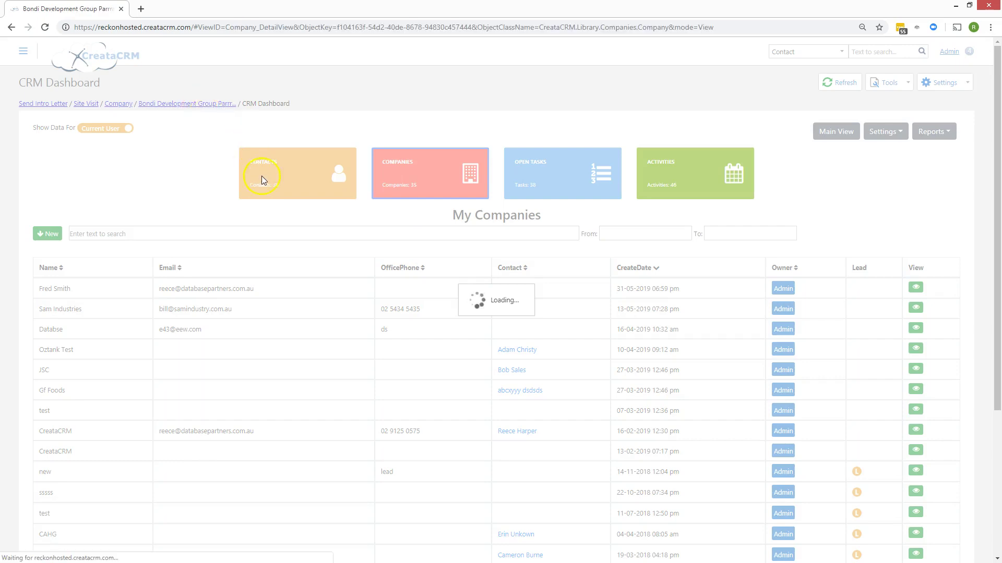
- Scroll through the Bondi Development Group Parrra details and contacts, then put it into edit mode
{"action": "scroll", "coordinate": [272, 243], "scroll_direction": "down", "scroll_amount": 15}
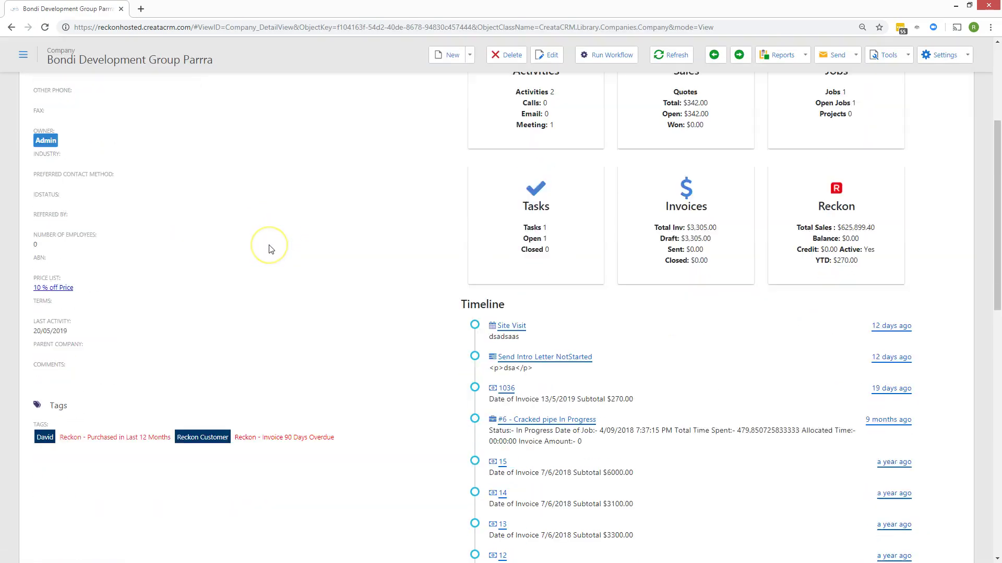
{"action": "scroll", "coordinate": [270, 251], "scroll_direction": "up", "scroll_amount": 3}
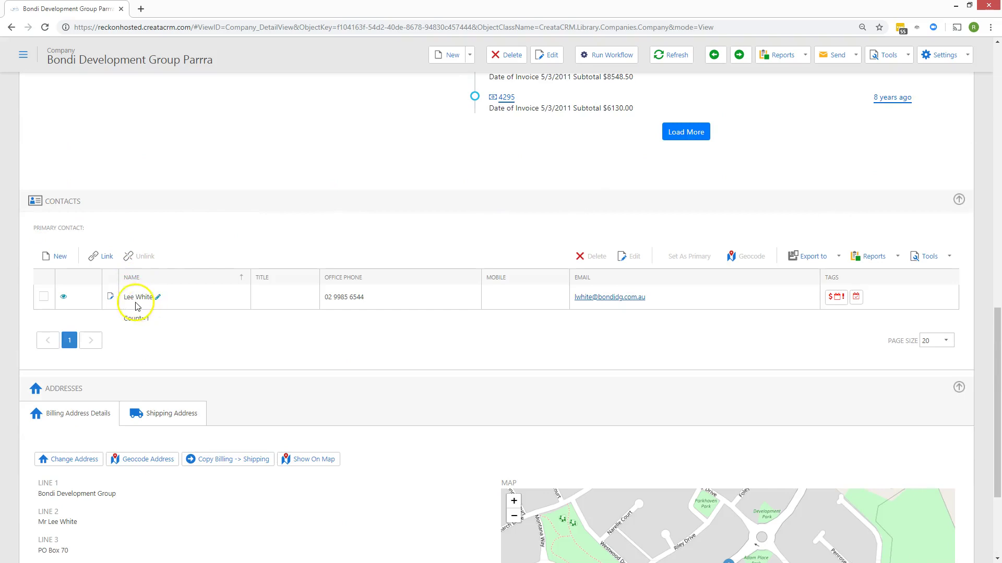
{"action": "scroll", "coordinate": [214, 287], "scroll_direction": "up", "scroll_amount": 15}
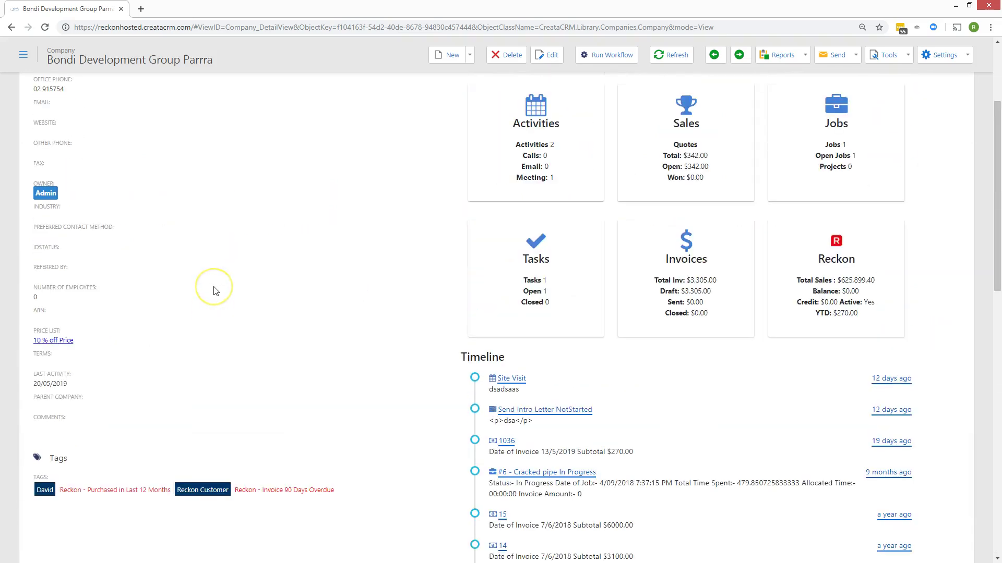
{"action": "scroll", "coordinate": [216, 291], "scroll_direction": "up", "scroll_amount": 1}
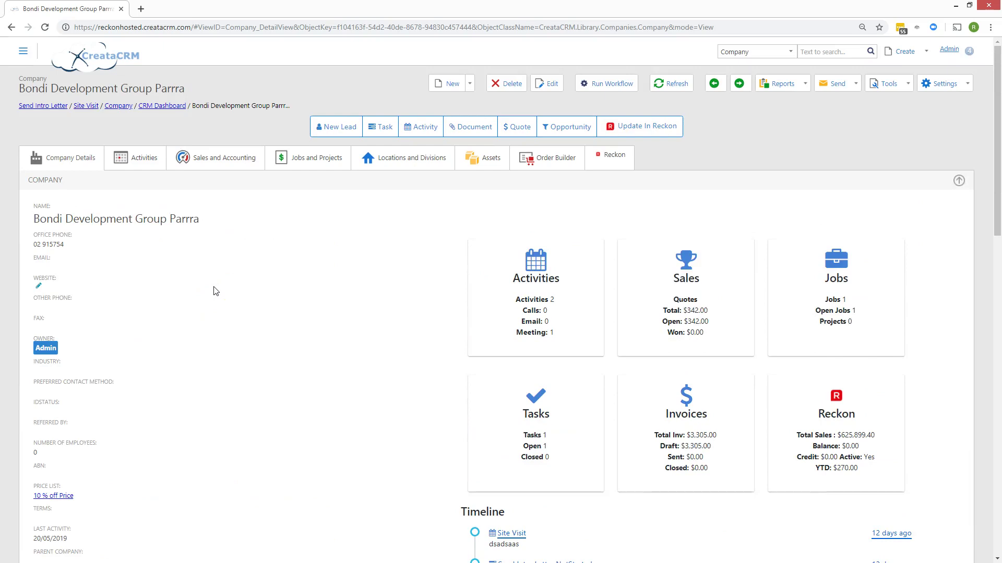
{"action": "left_click", "coordinate": [554, 93]}
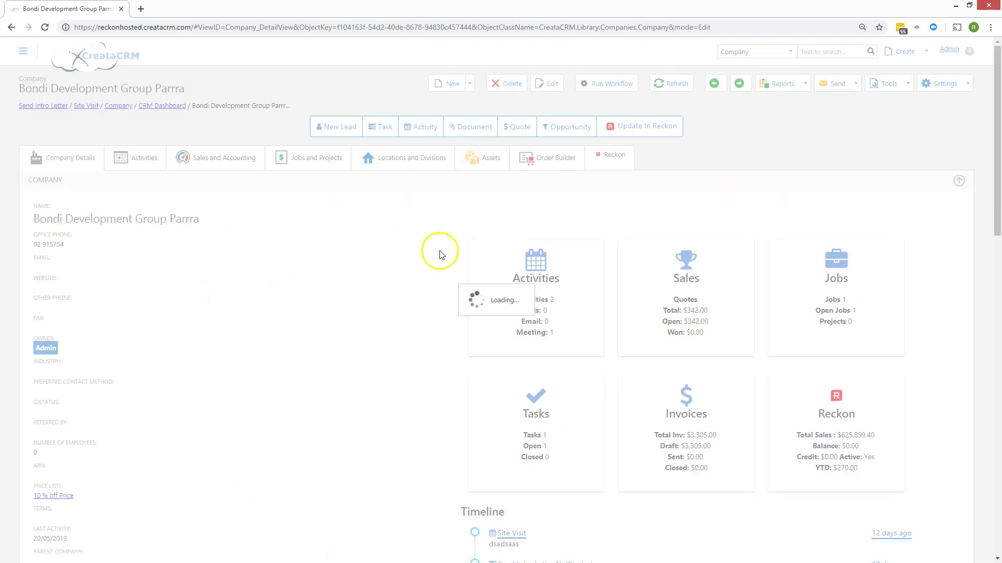
- Add a new contact row with the contact's first and last name and title Manager
{"action": "scroll", "coordinate": [426, 246], "scroll_direction": "down", "scroll_amount": 15}
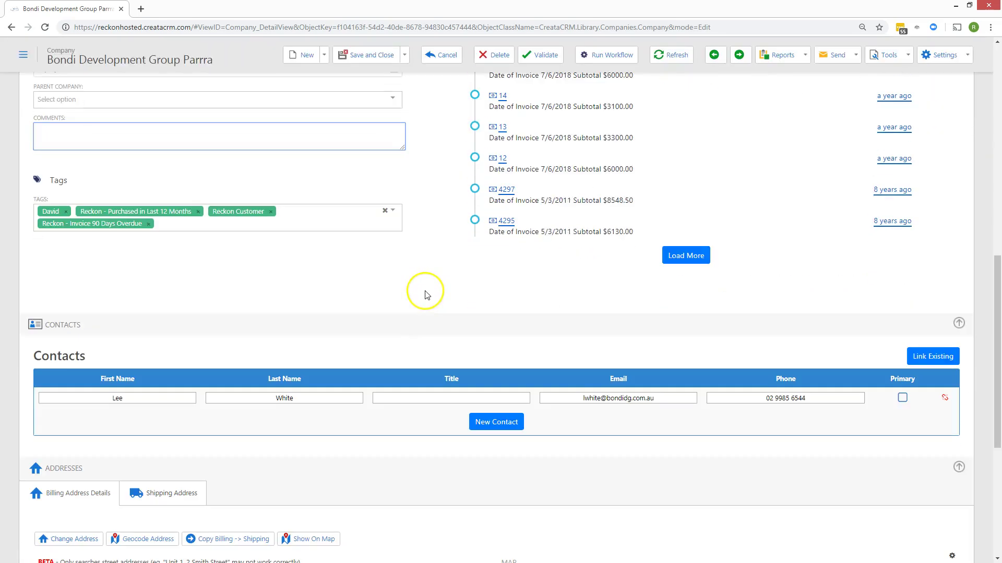
{"action": "left_click", "coordinate": [482, 266]}
{"action": "left_click", "coordinate": [117, 261]}
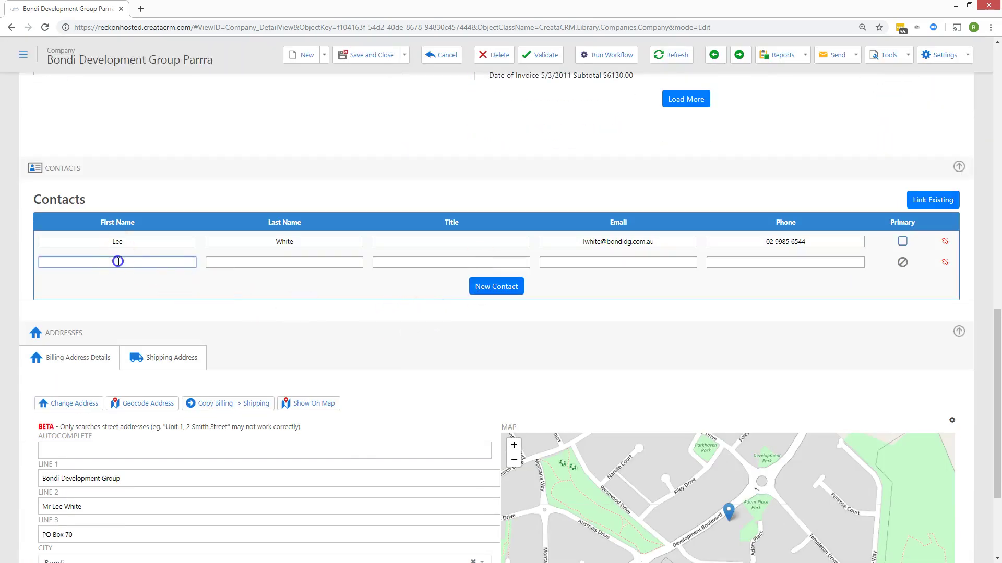
{"action": "key", "text": "Tab"}
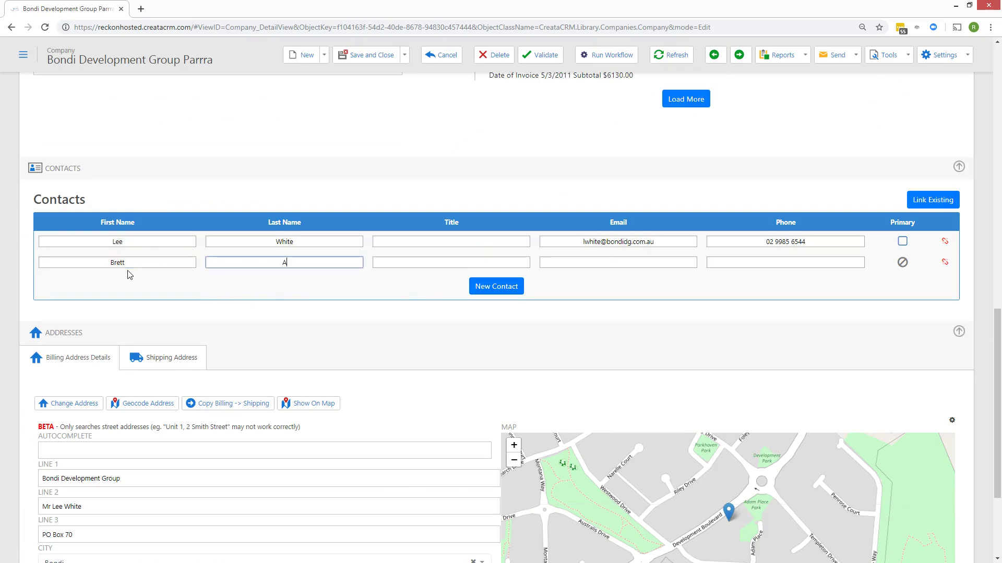
{"action": "key", "text": "Tab"}
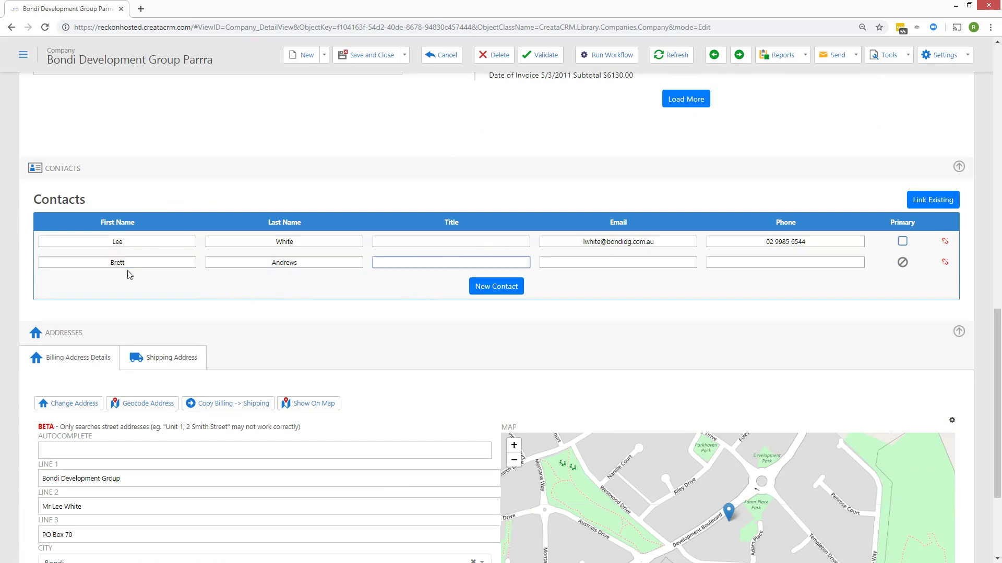
{"action": "type", "text": "Manager"}
- Fill in the new contact's e-mail address and phone number
{"action": "key", "text": "Tab"}
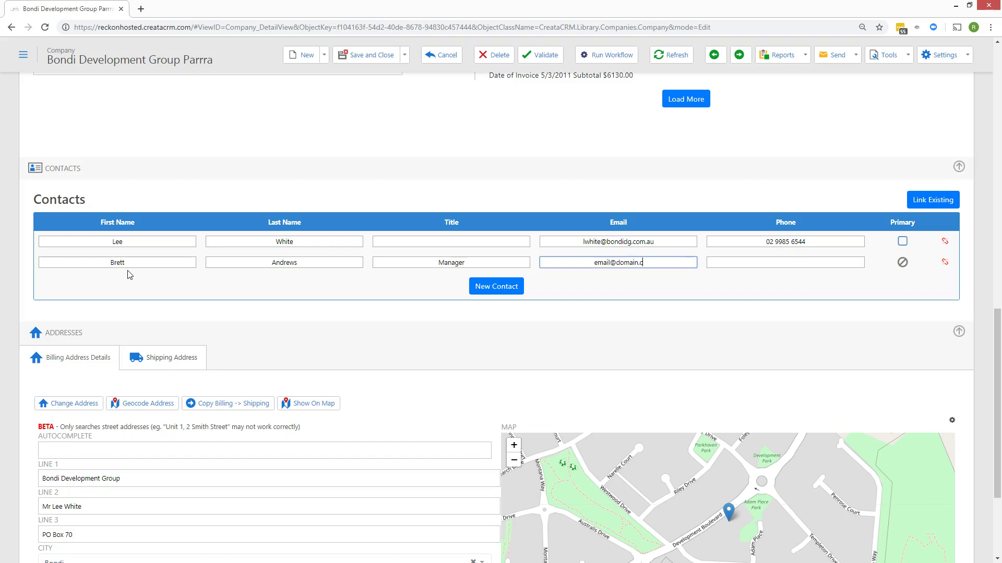
{"action": "key", "text": "Tab"}
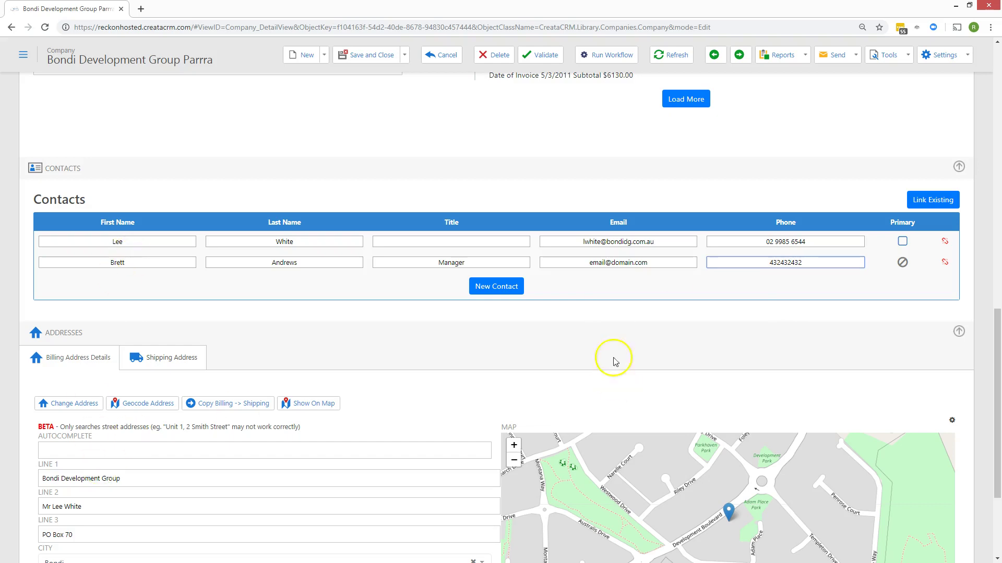
{"action": "scroll", "coordinate": [715, 264], "scroll_direction": "up", "scroll_amount": 10}
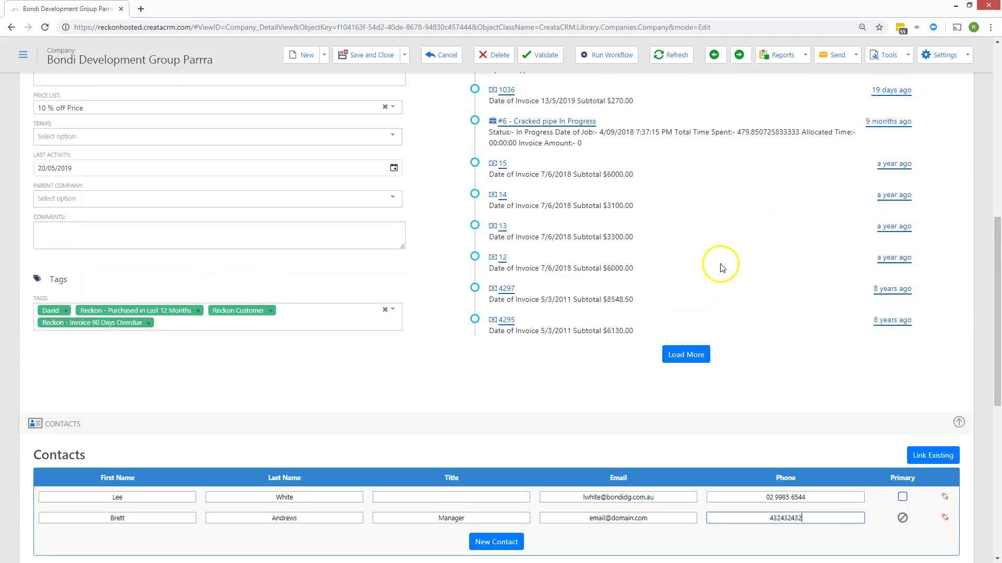
{"action": "scroll", "coordinate": [609, 283], "scroll_direction": "down", "scroll_amount": 4}
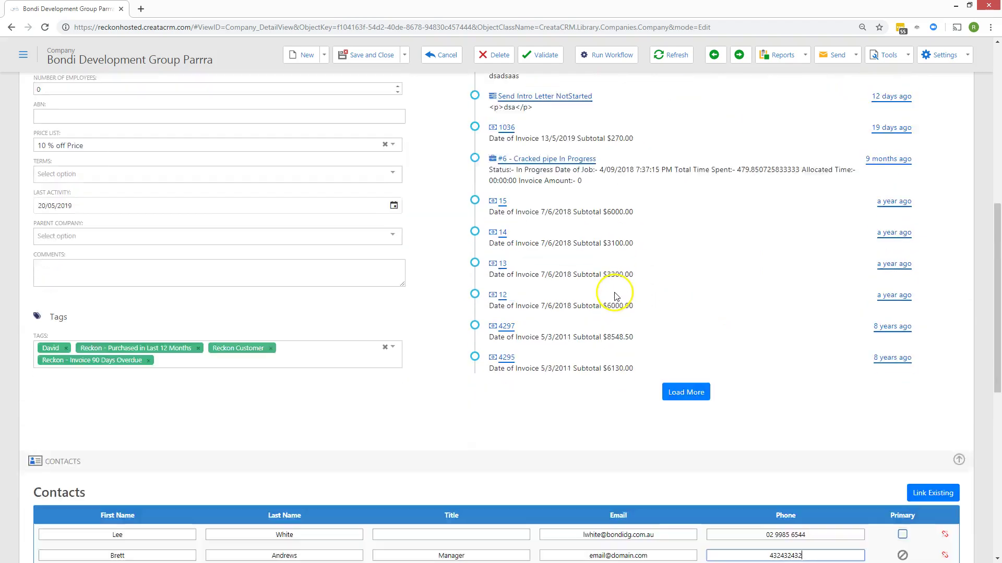
{"action": "scroll", "coordinate": [617, 294], "scroll_direction": "down", "scroll_amount": 5}
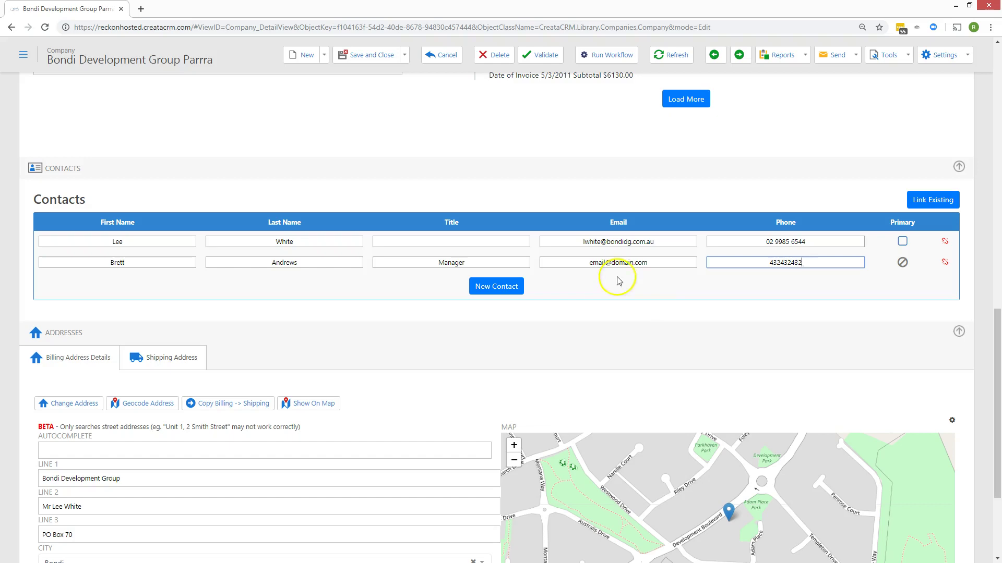
{"action": "scroll", "coordinate": [614, 279], "scroll_direction": "up", "scroll_amount": 15}
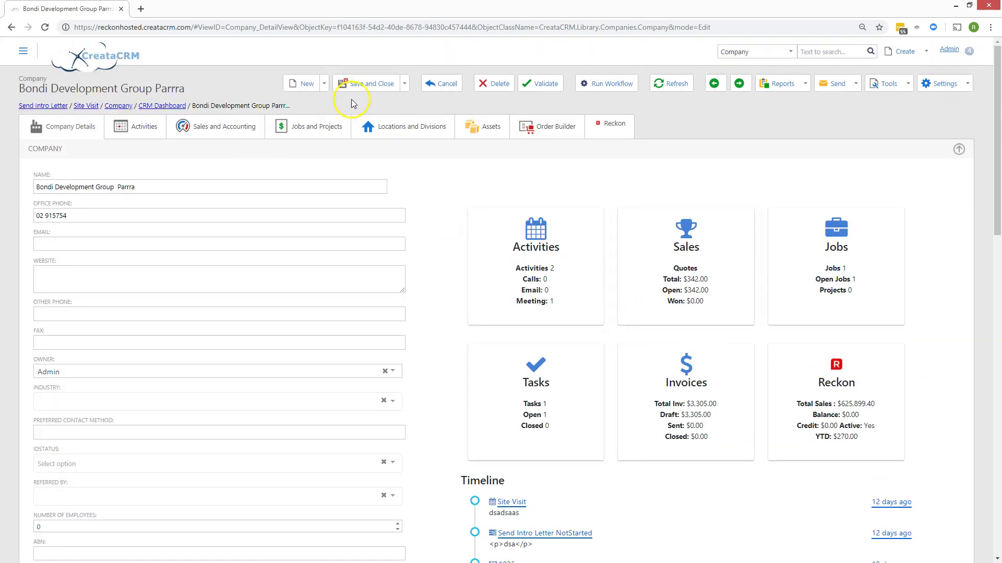
- Save the company with Save And View and check the new Manager contact in Contacts
{"action": "left_click", "coordinate": [404, 84]}
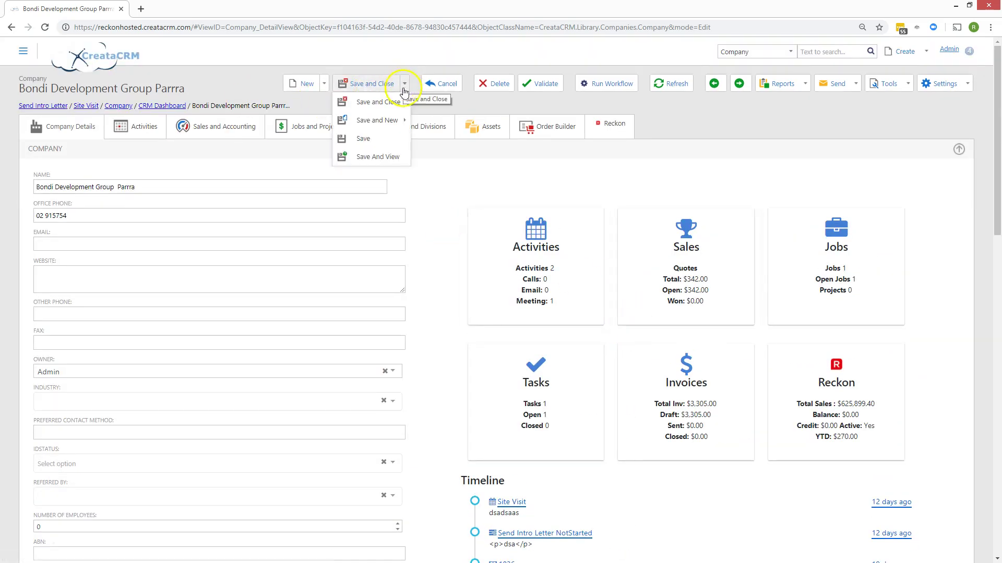
{"action": "left_click", "coordinate": [392, 155]}
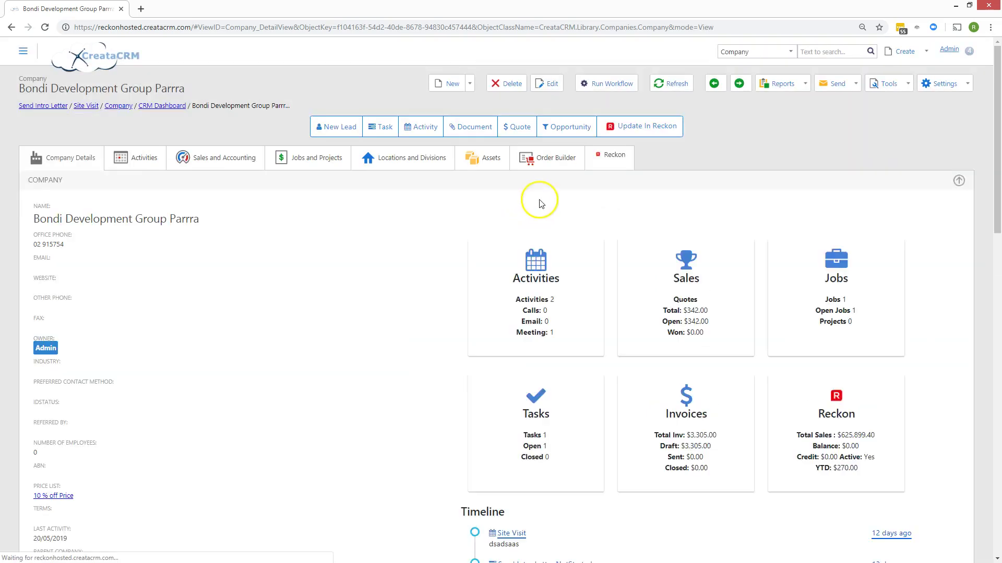
{"action": "scroll", "coordinate": [577, 340], "scroll_direction": "down", "scroll_amount": 6}
{"action": "scroll", "coordinate": [575, 366], "scroll_direction": "down", "scroll_amount": 7}
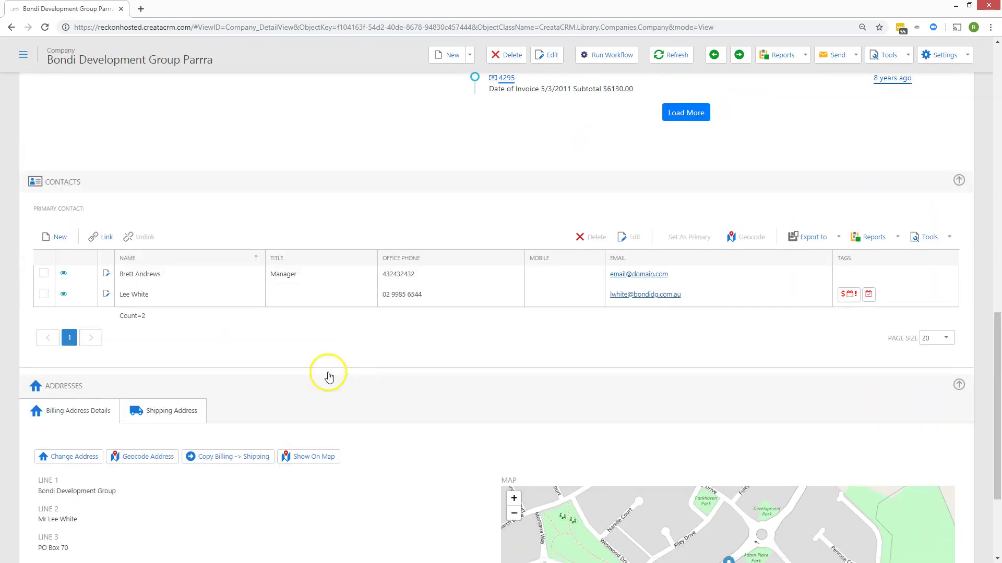
{"action": "scroll", "coordinate": [496, 334], "scroll_direction": "up", "scroll_amount": 8}
{"action": "scroll", "coordinate": [494, 273], "scroll_direction": "down", "scroll_amount": 4}
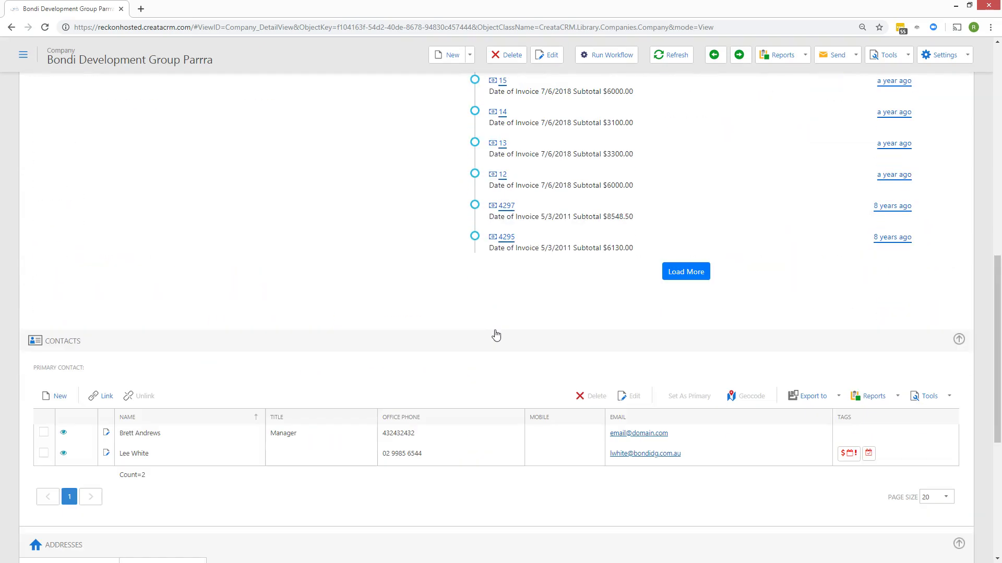
{"action": "scroll", "coordinate": [495, 313], "scroll_direction": "up", "scroll_amount": 10}
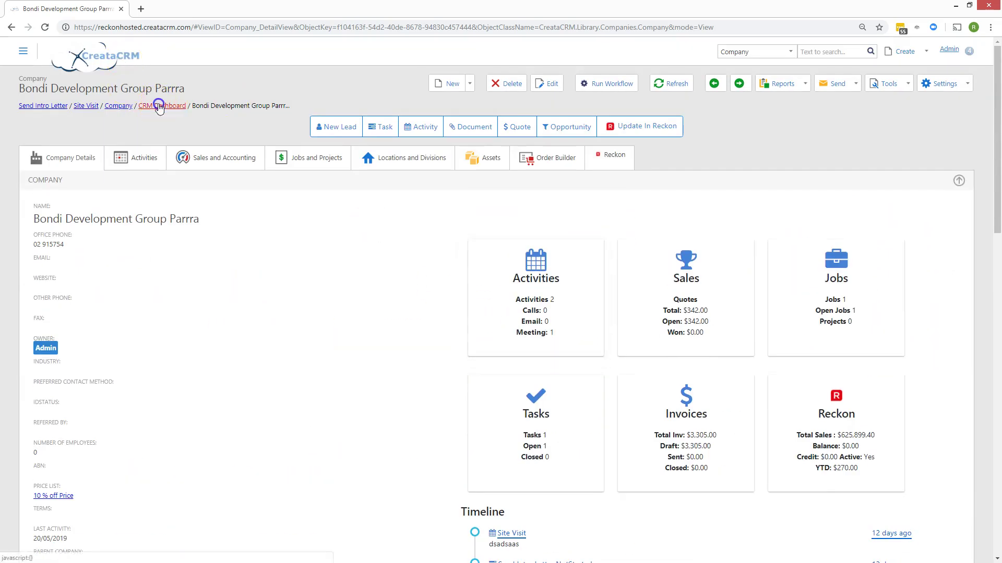
- Go back to the CRM Dashboard and view the My Contacts, My Companies, Open Tasks and Activities lists
{"action": "left_click", "coordinate": [161, 105]}
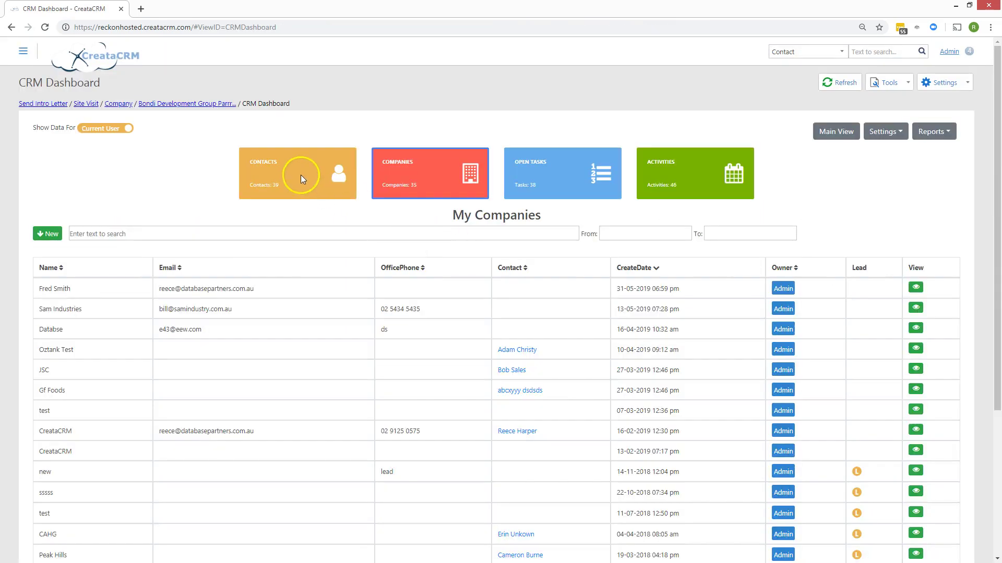
{"action": "left_click", "coordinate": [301, 177]}
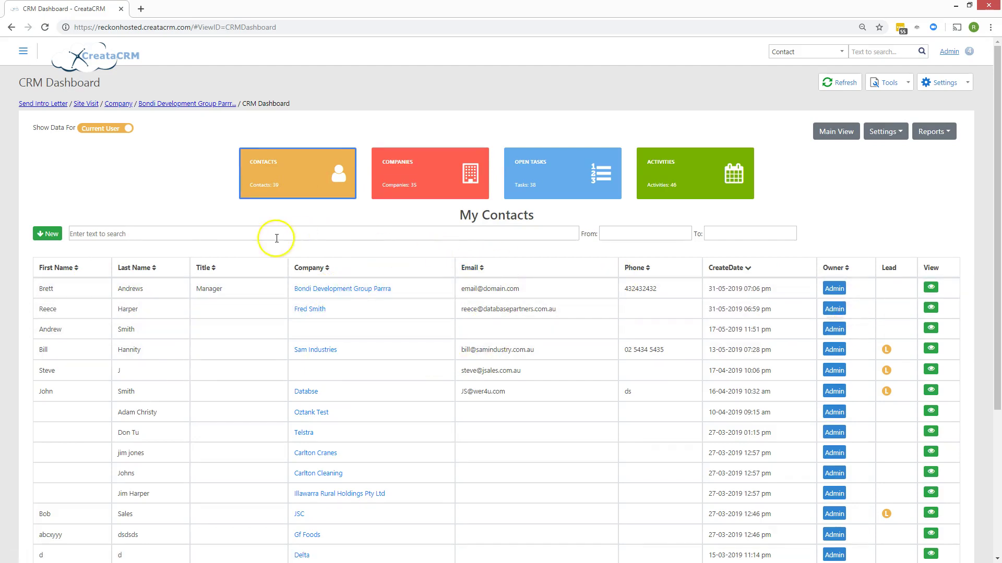
{"action": "left_click", "coordinate": [396, 178]}
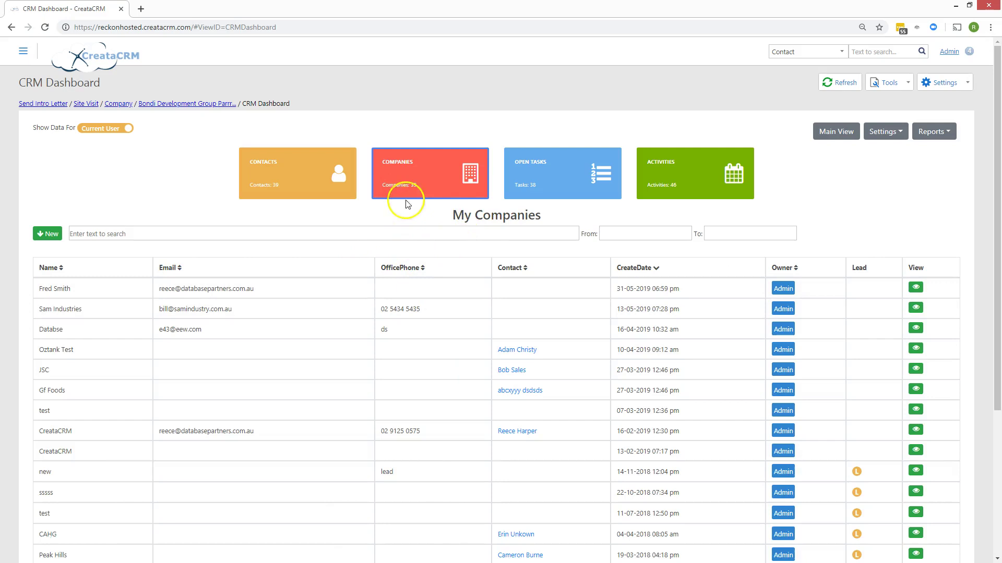
{"action": "left_click", "coordinate": [527, 177]}
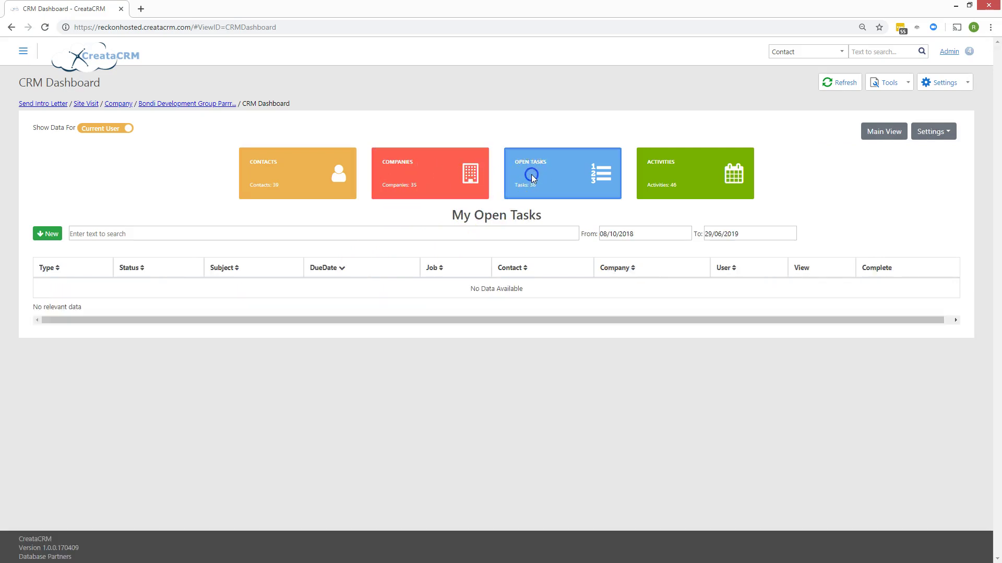
{"action": "left_click", "coordinate": [657, 180]}
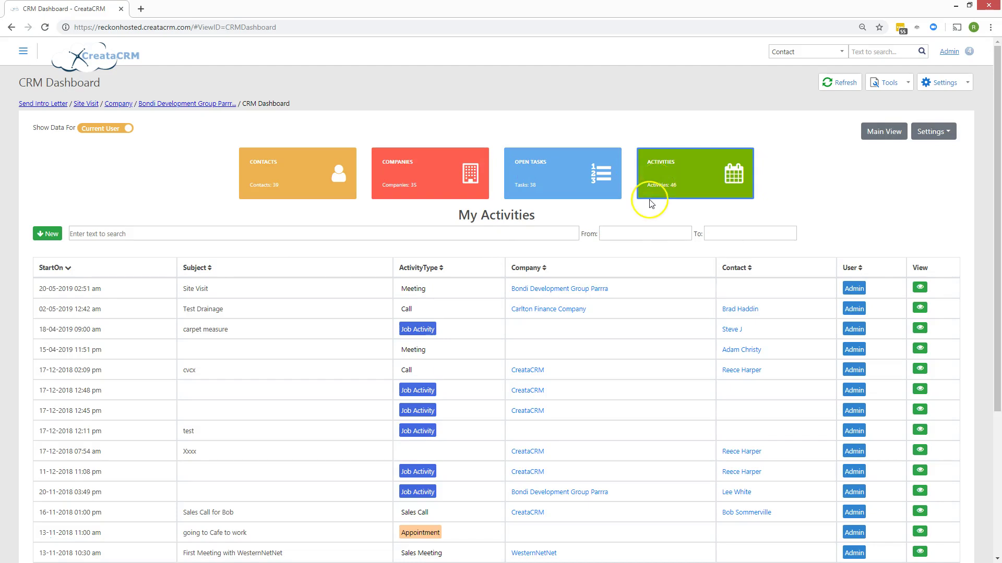
- Scroll the Activities list, then return to My Contacts, now 38 contacts topped by the new Manager contact
{"action": "scroll", "coordinate": [485, 404], "scroll_direction": "down", "scroll_amount": 3}
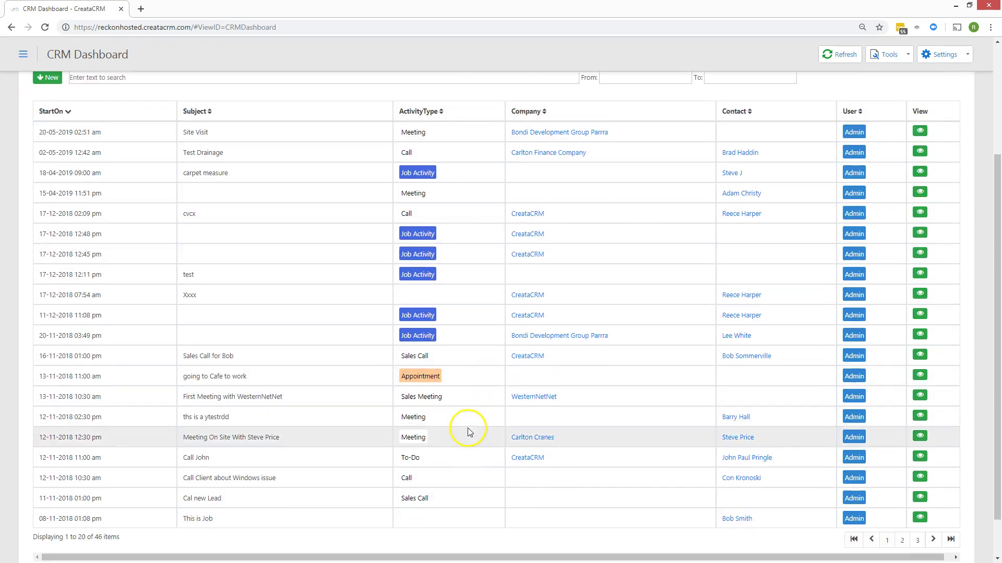
{"action": "scroll", "coordinate": [469, 432], "scroll_direction": "up", "scroll_amount": 3}
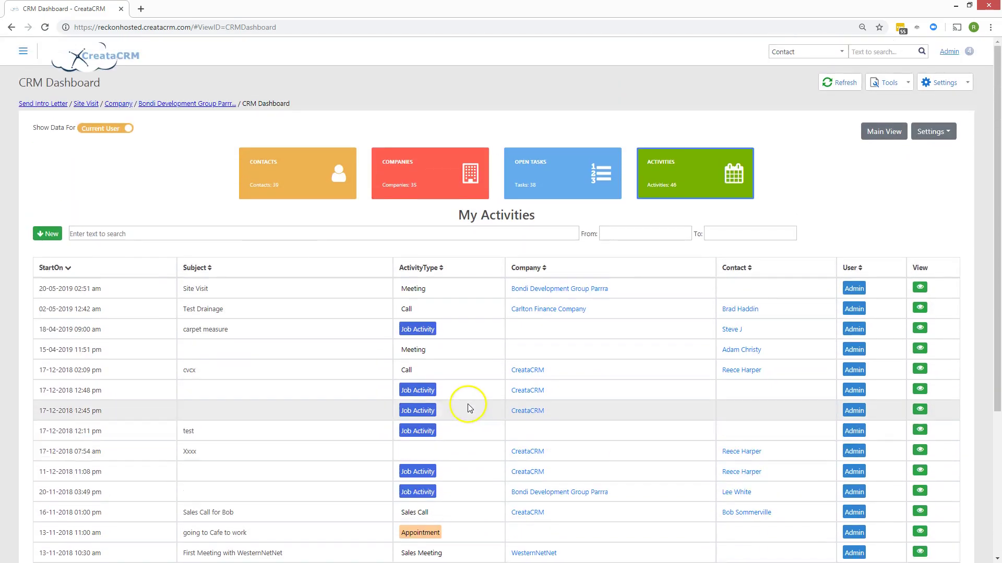
{"action": "left_click", "coordinate": [319, 171]}
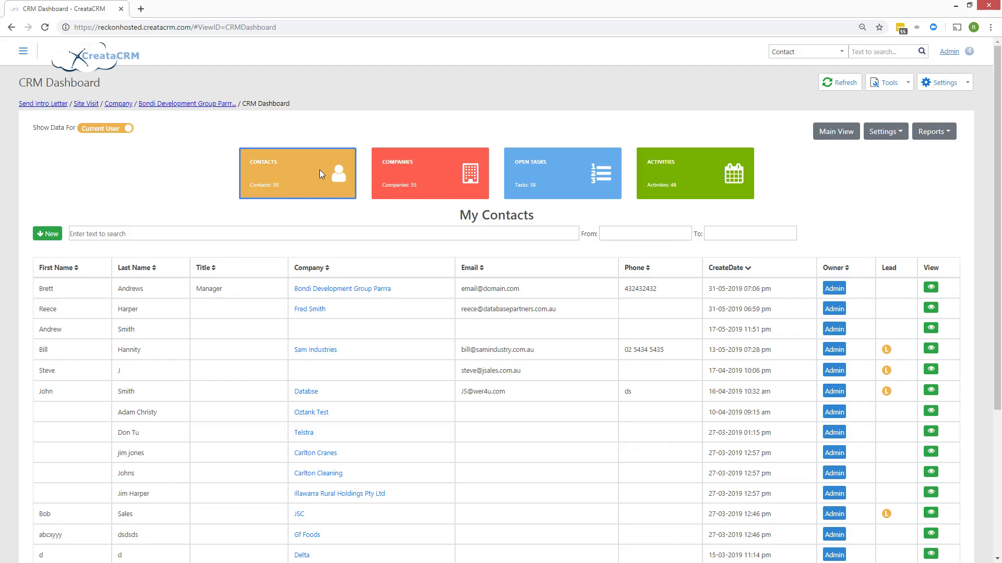
{"action": "left_click", "coordinate": [23, 50]}
- Collapse CRM in the sidebar and move from the CRM Dashboard to Sales, then Projects & Jobs
{"action": "left_click", "coordinate": [148, 99]}
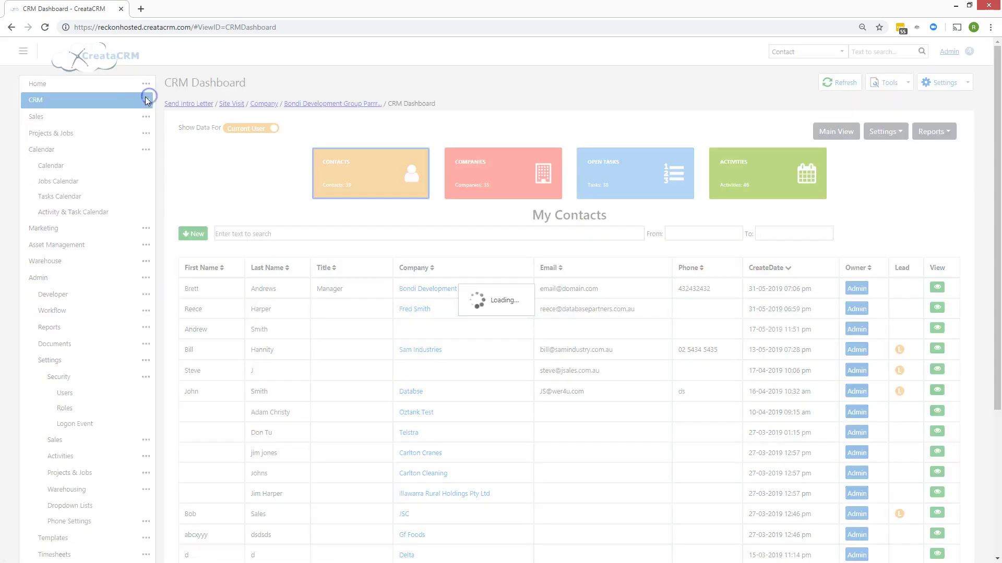
{"action": "left_click", "coordinate": [74, 119]}
{"action": "left_click", "coordinate": [71, 138]}
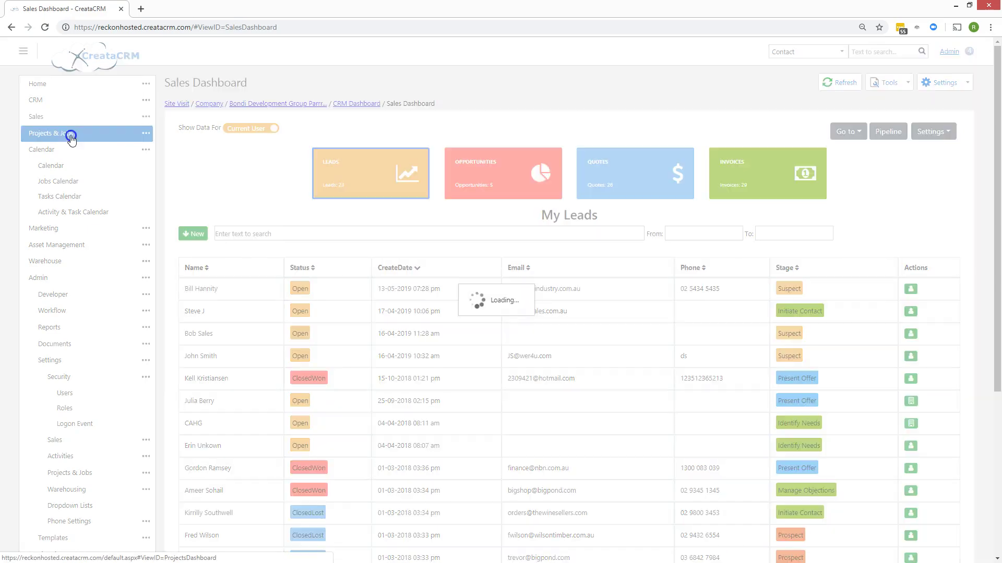